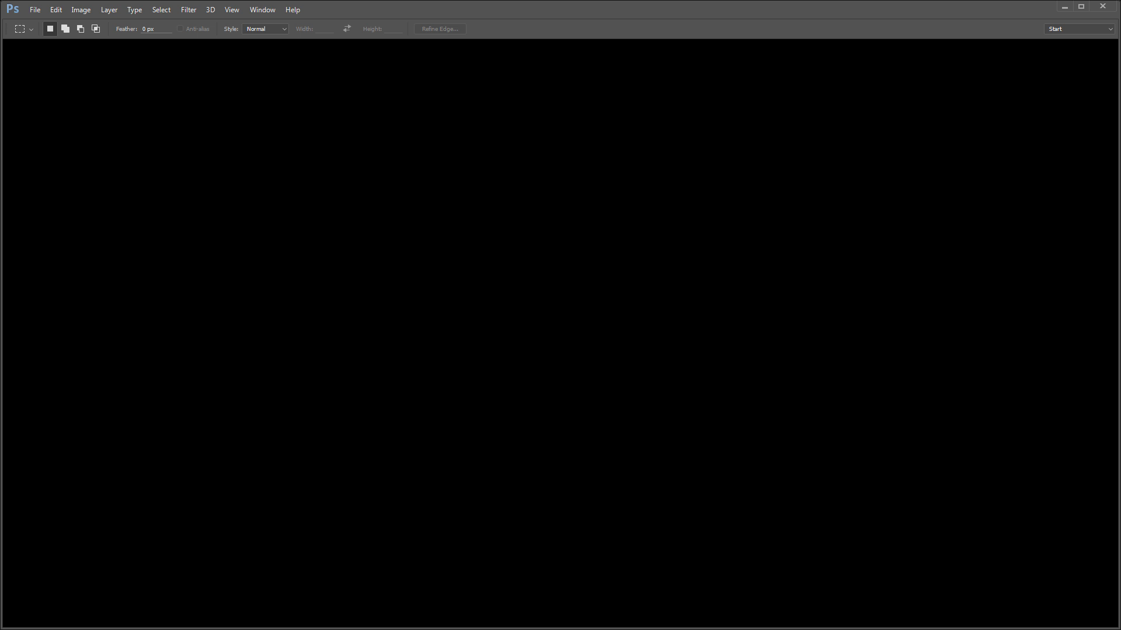
Step: View Photoshop's version and credits information from the Help menu, then close it
left_click(40, 12)
mouse_move(288, 13)
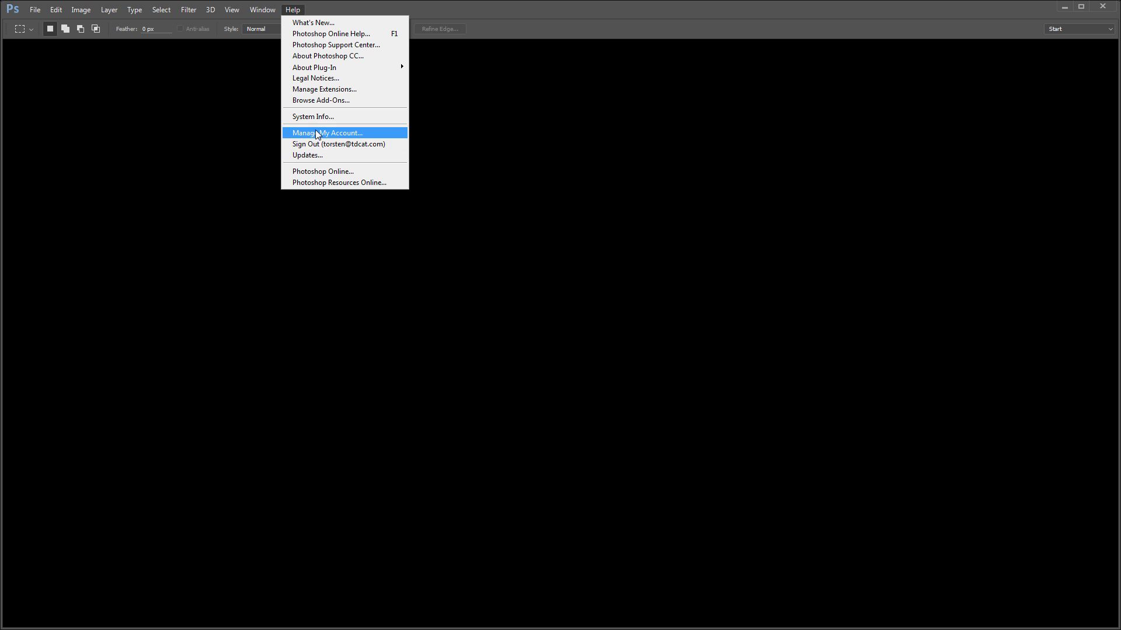
left_click(317, 59)
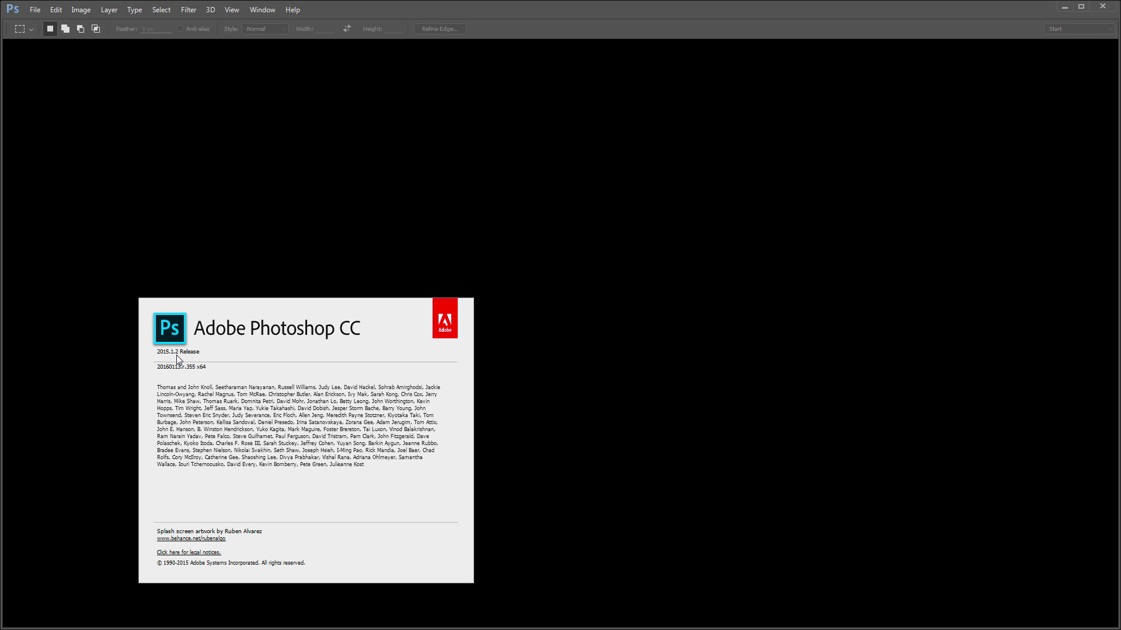
left_click(333, 269)
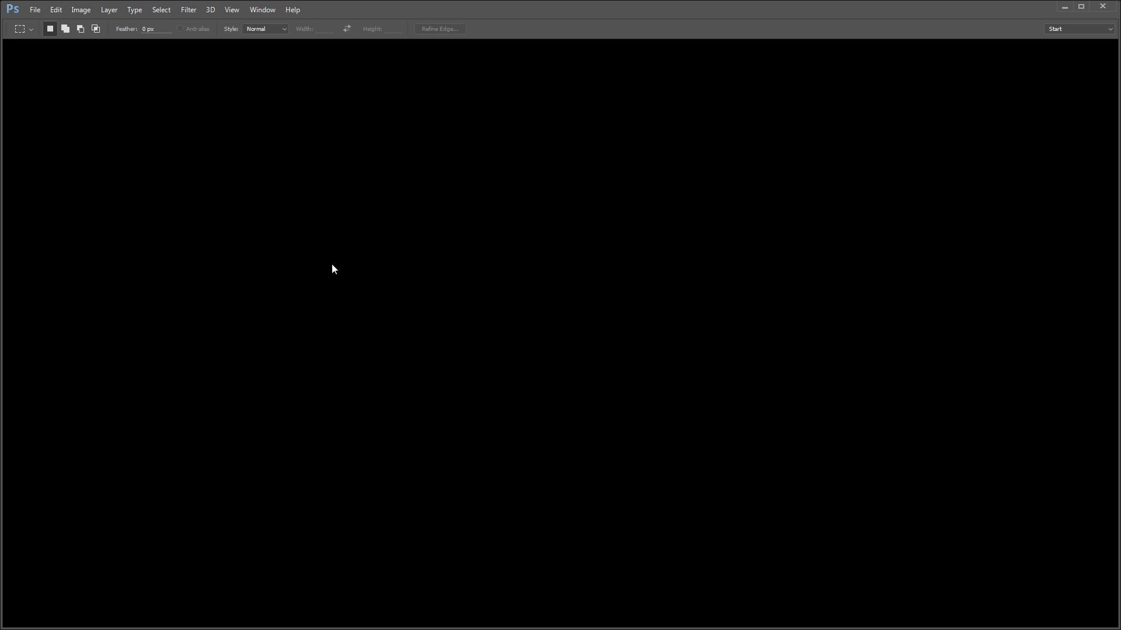
Step: Browse the File > Export options, then dismiss the menus
left_click(31, 14)
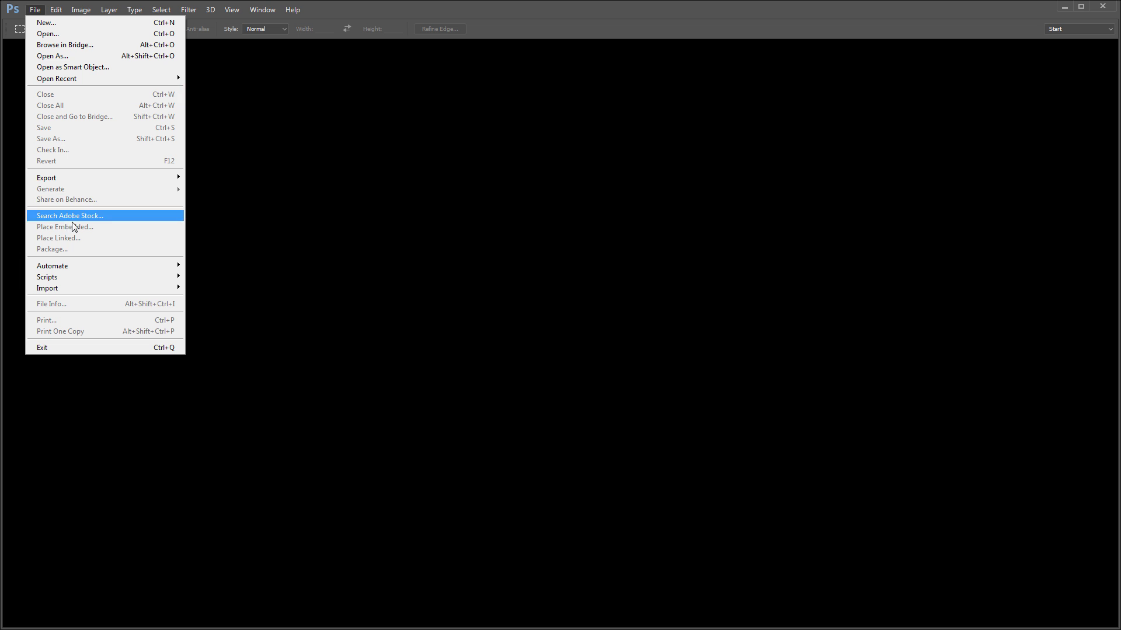
mouse_move(74, 178)
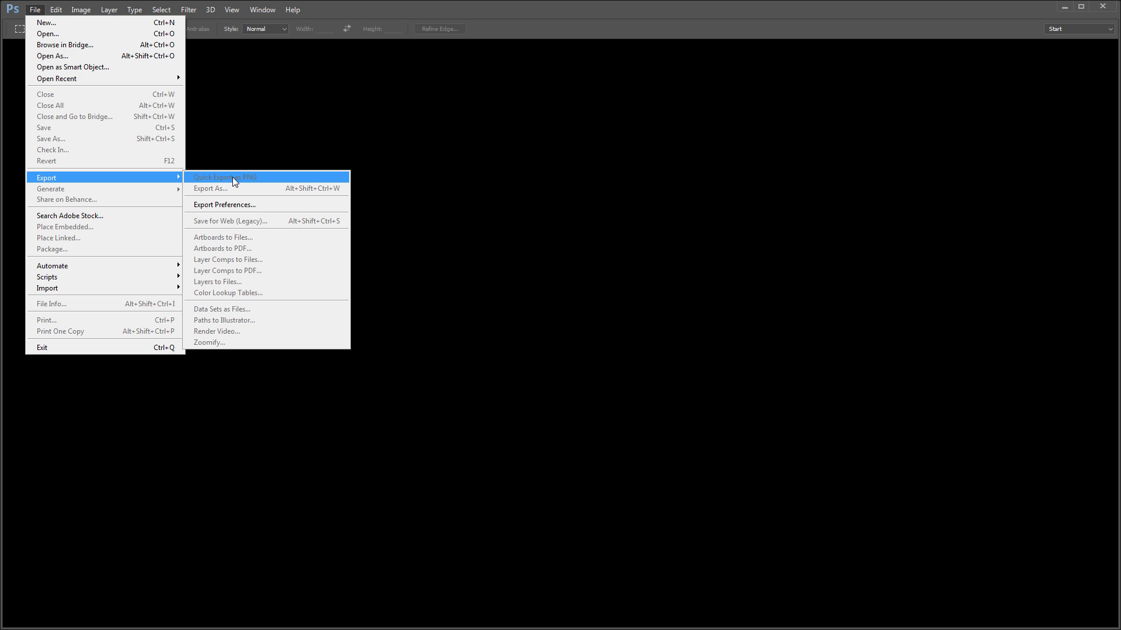
left_click(250, 138)
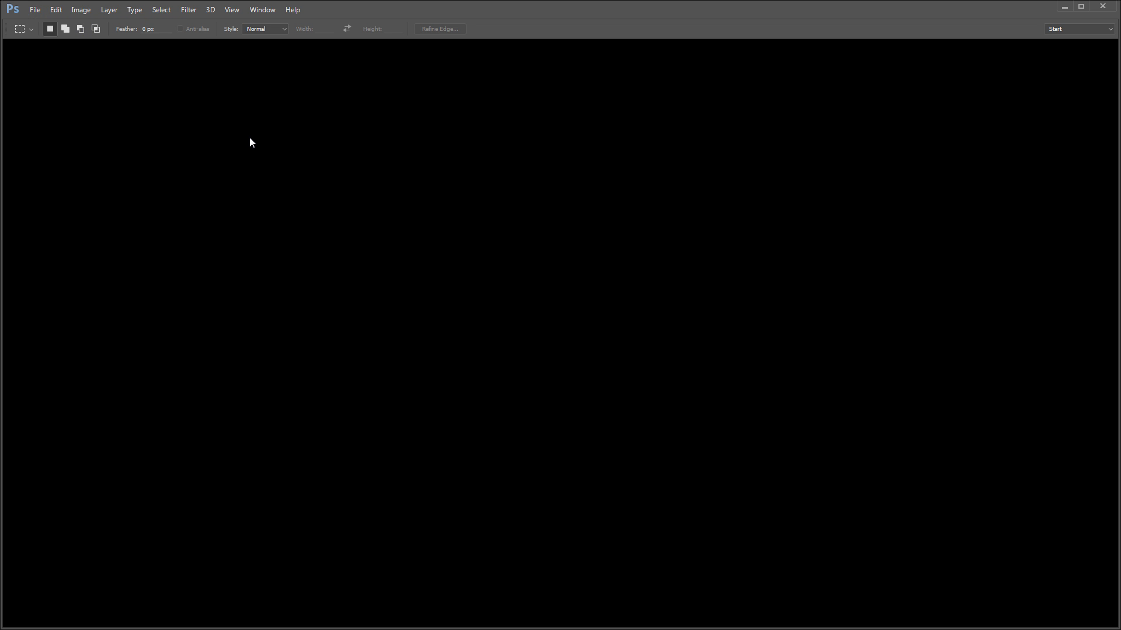
Step: Open camera_2000px_white.png from the recent files list
left_click(33, 12)
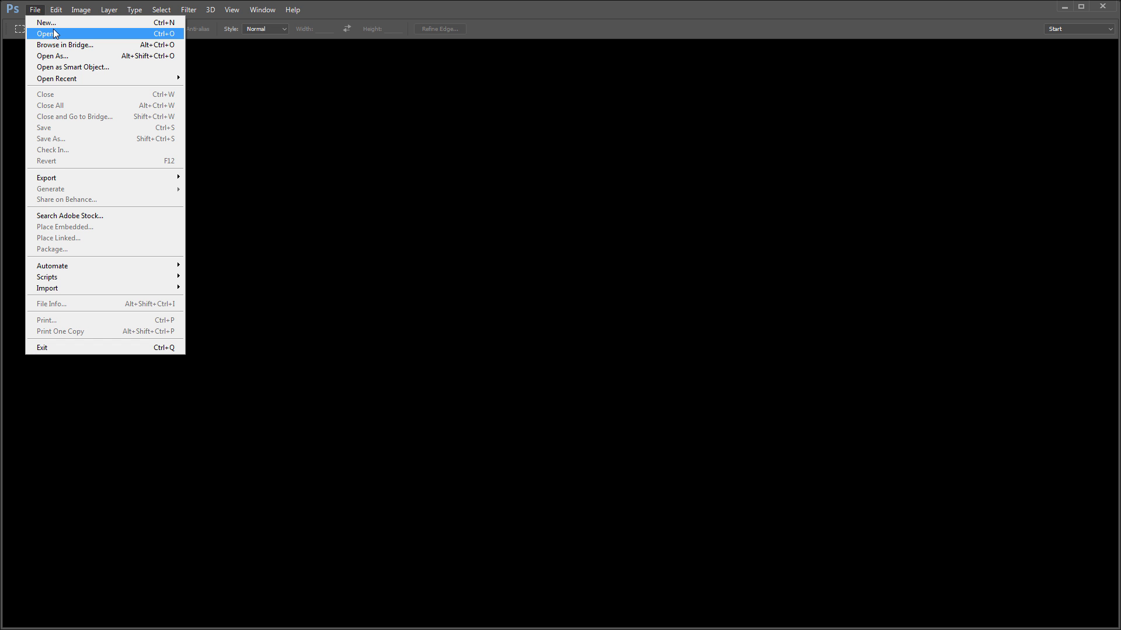
mouse_move(82, 78)
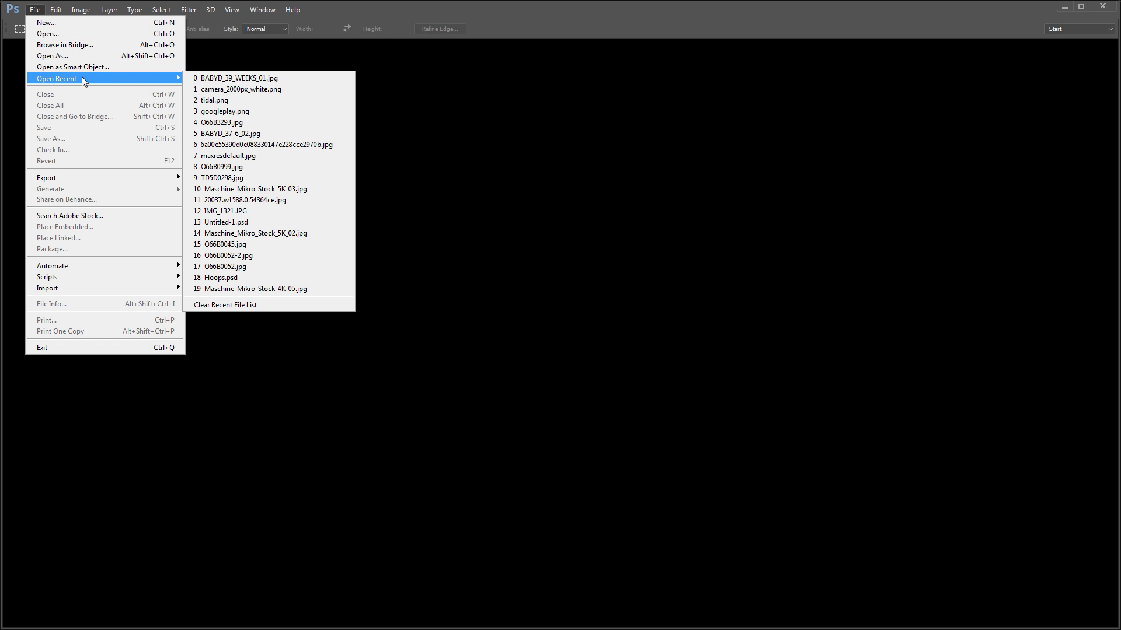
left_click(254, 88)
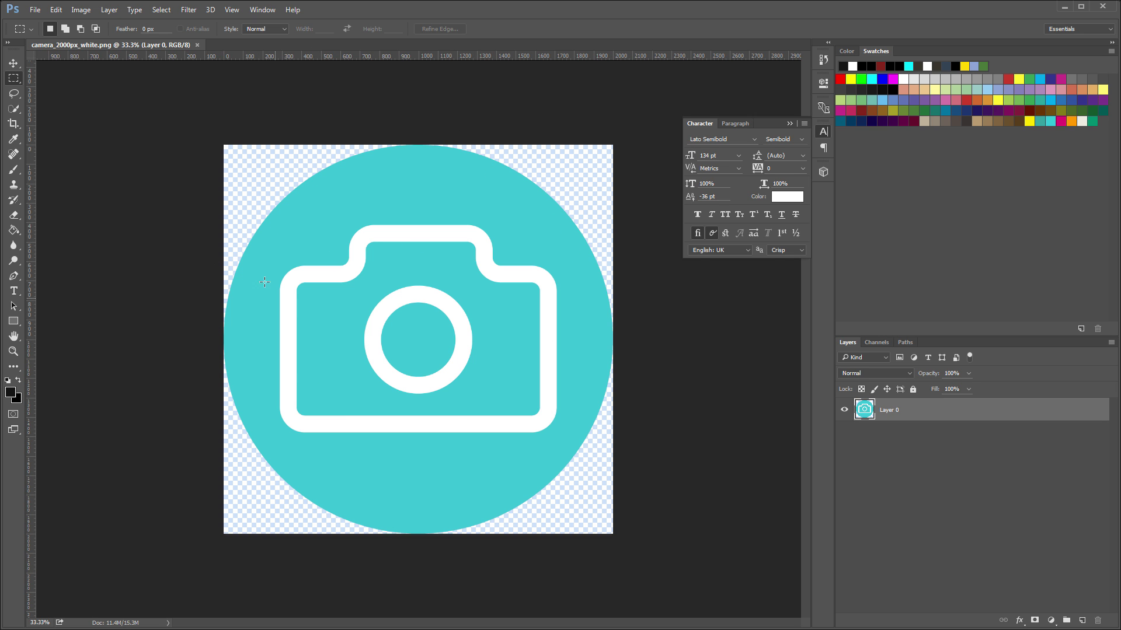
left_click(37, 12)
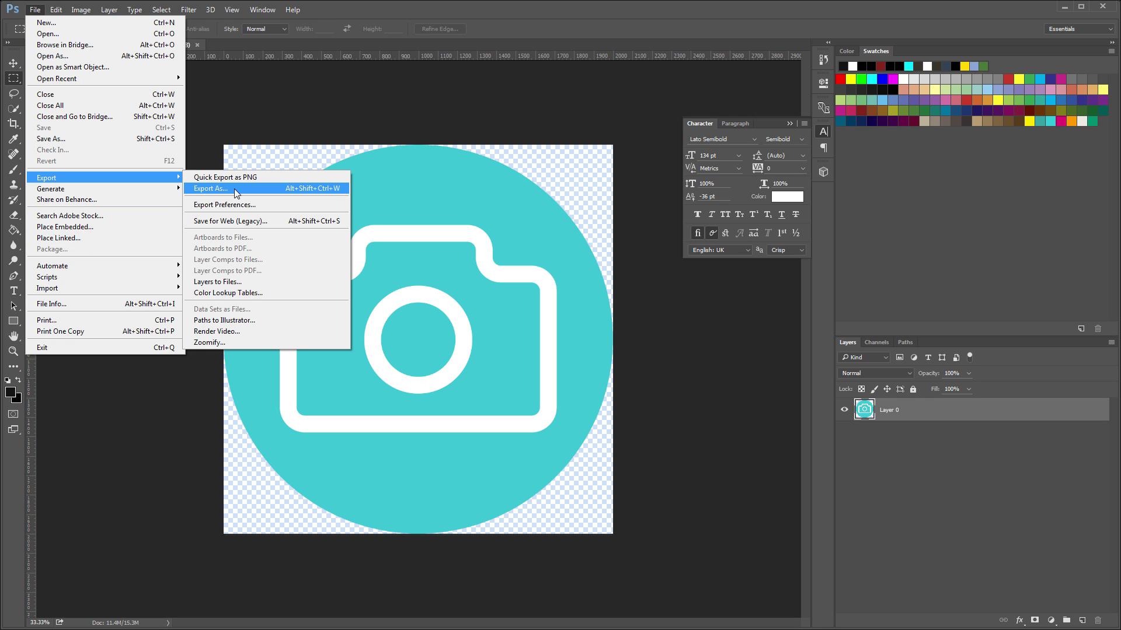
left_click(239, 178)
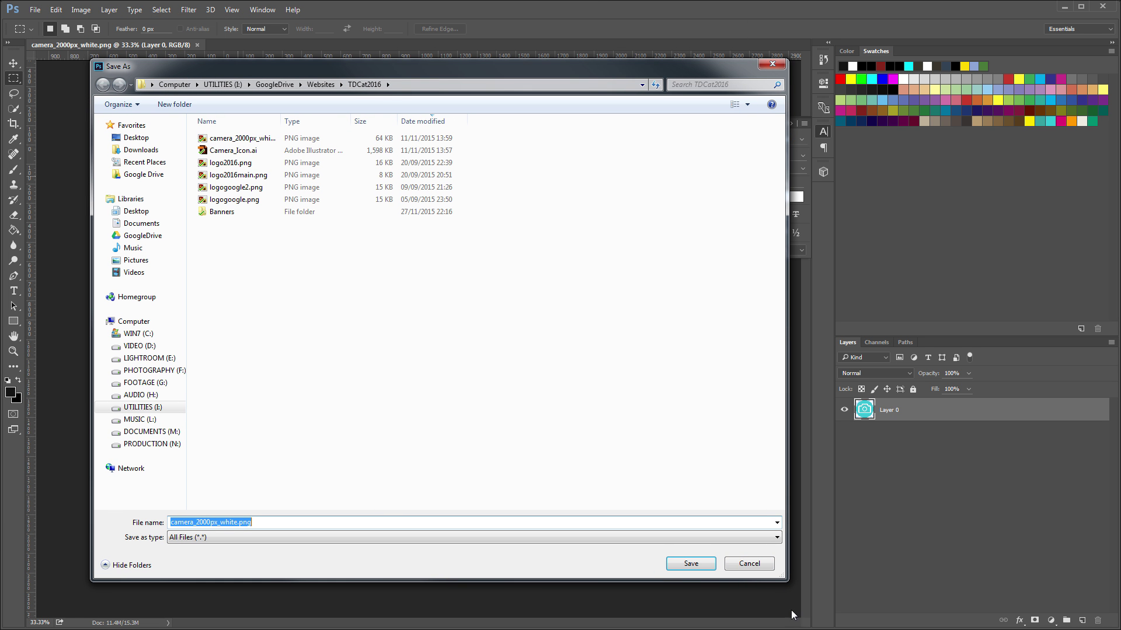
left_click(748, 568)
left_click(35, 10)
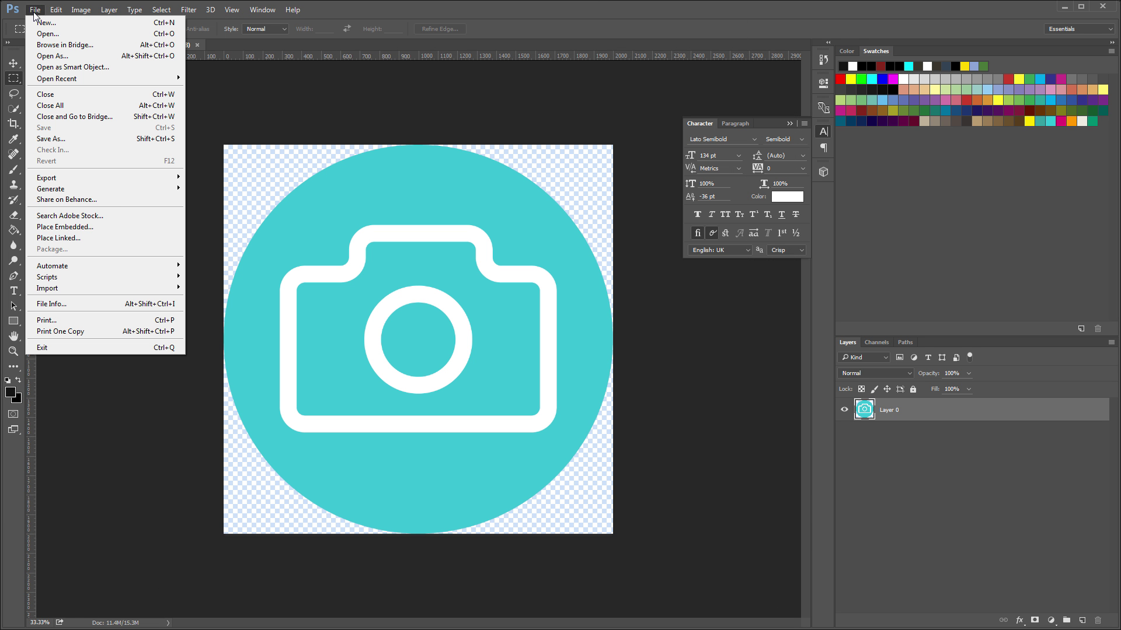
mouse_move(121, 182)
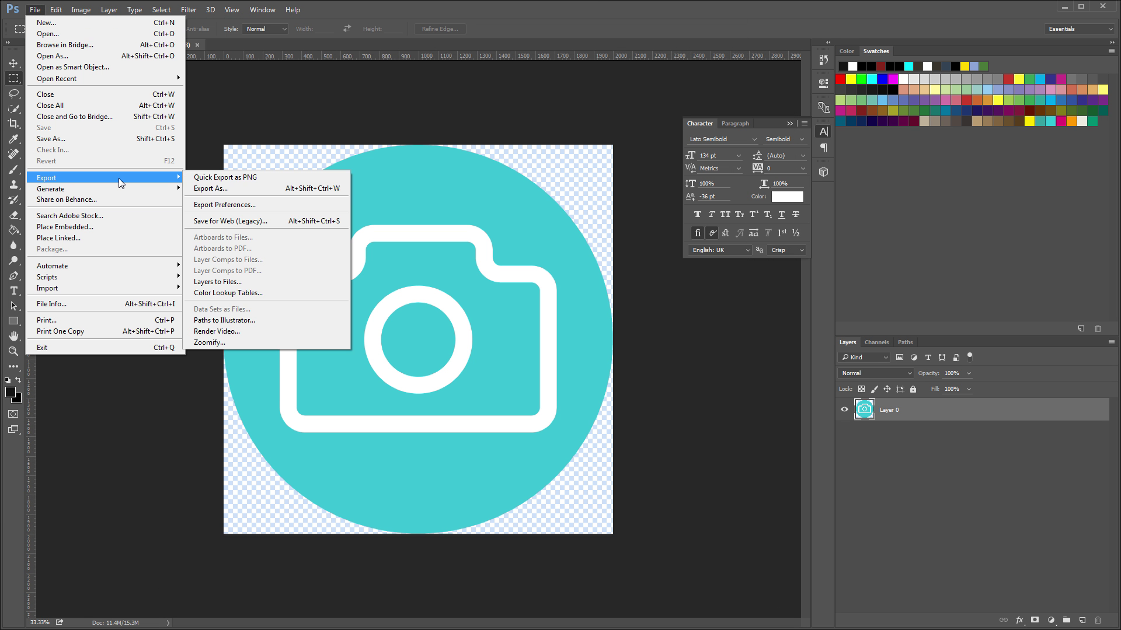
left_click(228, 190)
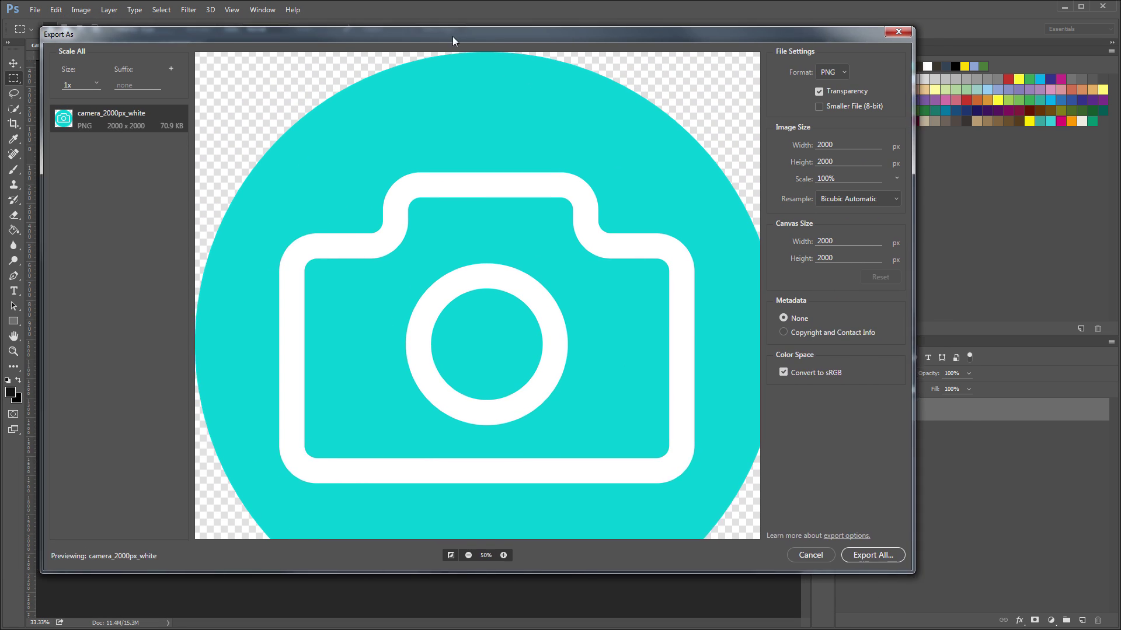
left_click_drag(453, 37, 489, 47)
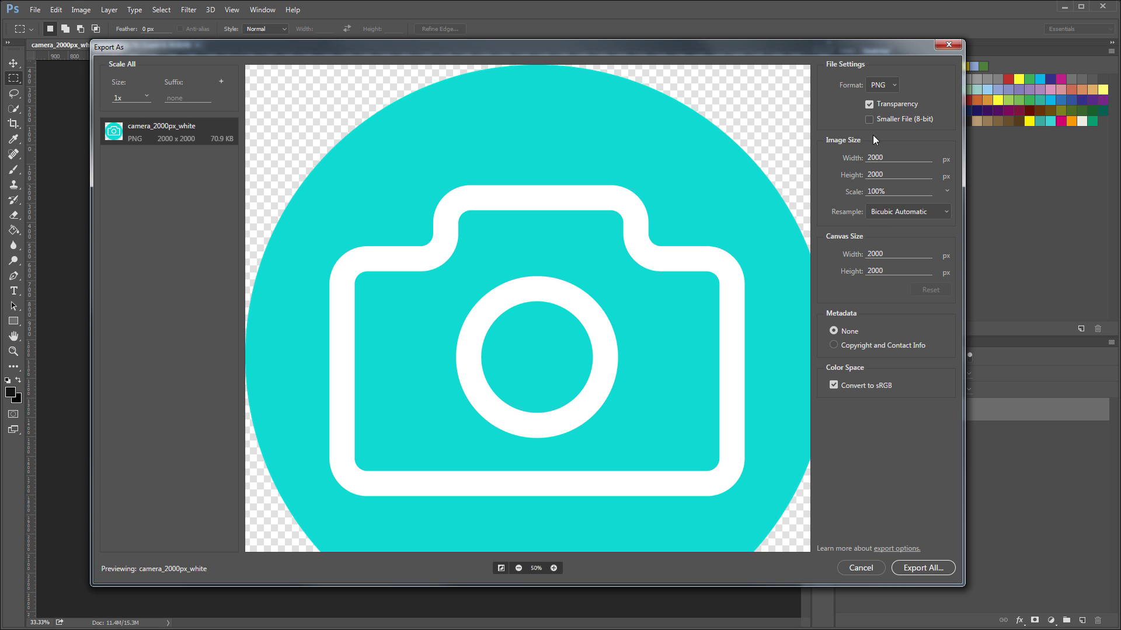
left_click(883, 85)
left_click(876, 109)
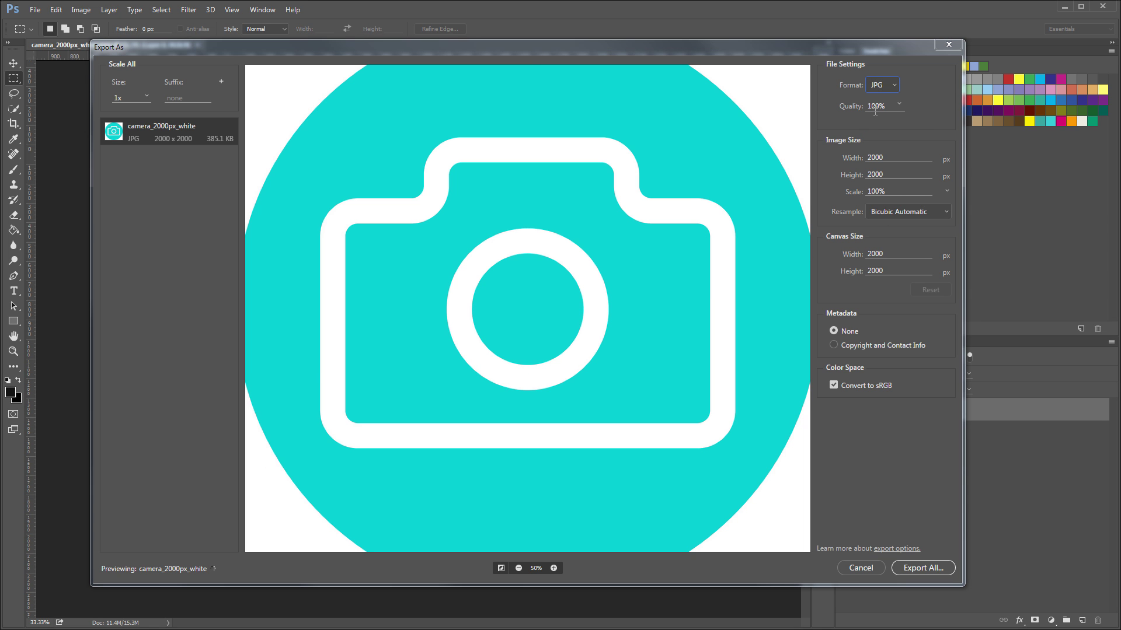
left_click(861, 568)
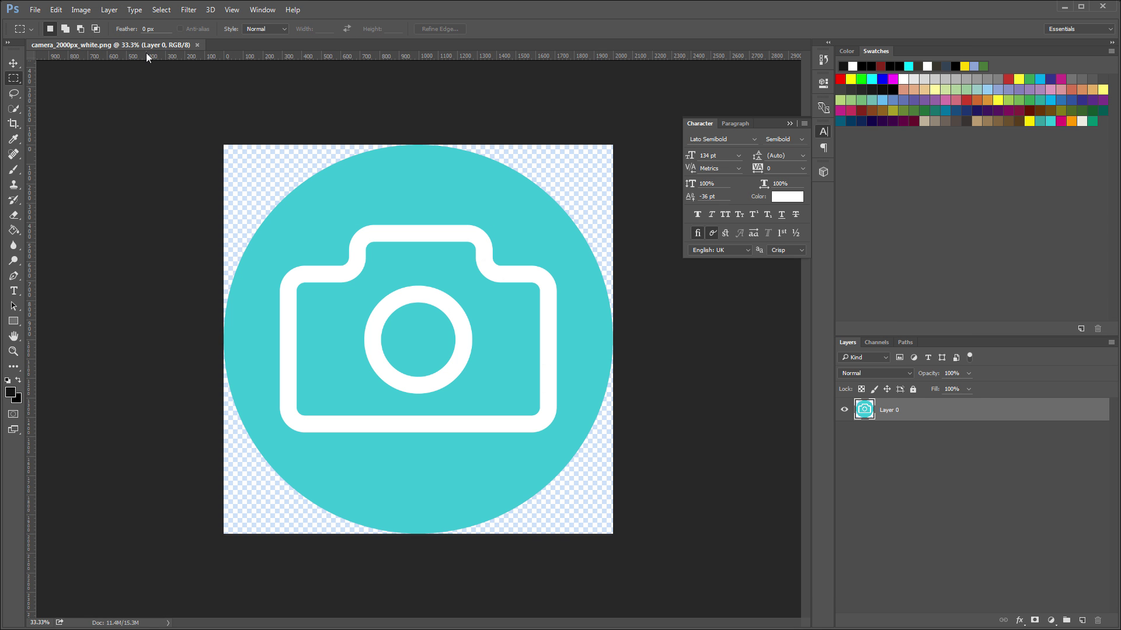
Step: Close the camera icon and open recent BABYD_39_WEEKS_01.jpg, keeping its embedded sRGB profile
left_click(198, 45)
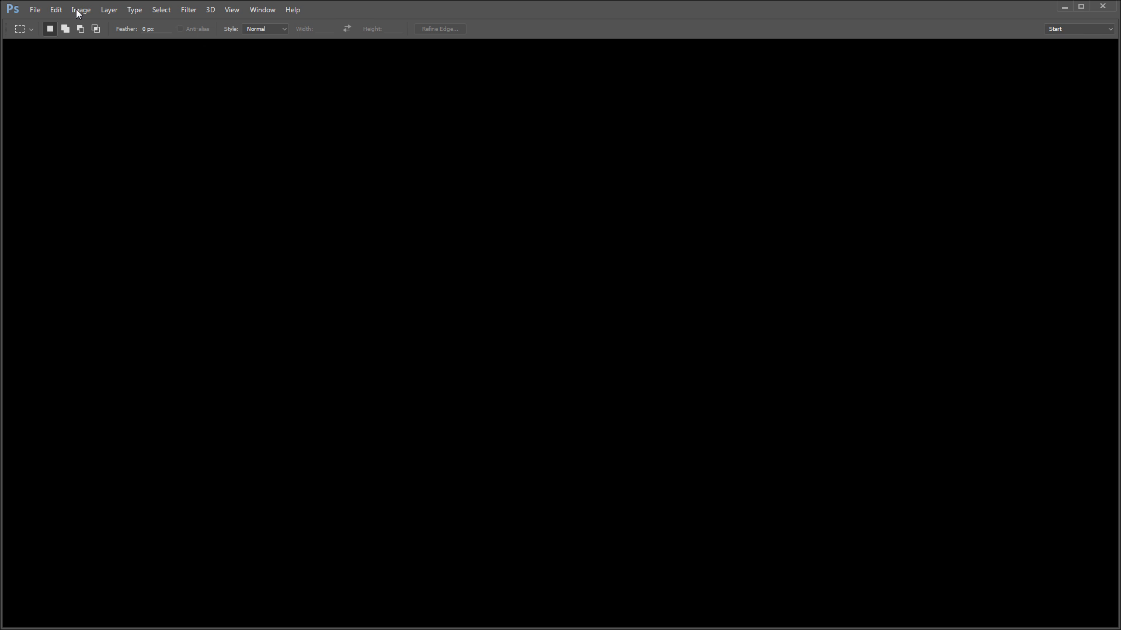
left_click(35, 9)
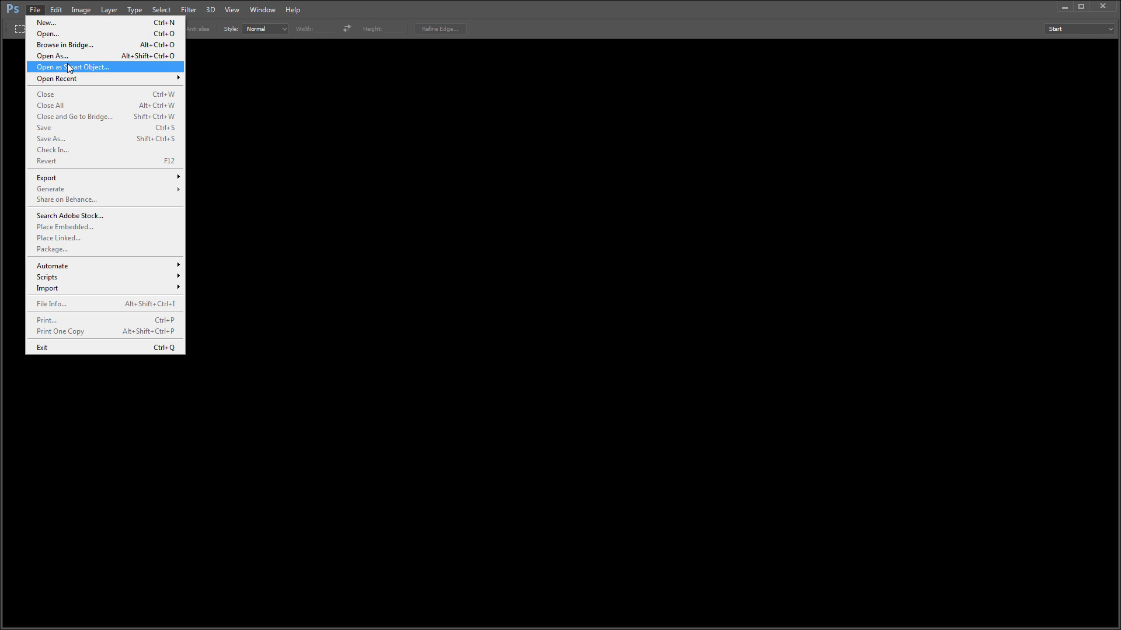
mouse_move(77, 80)
left_click(245, 90)
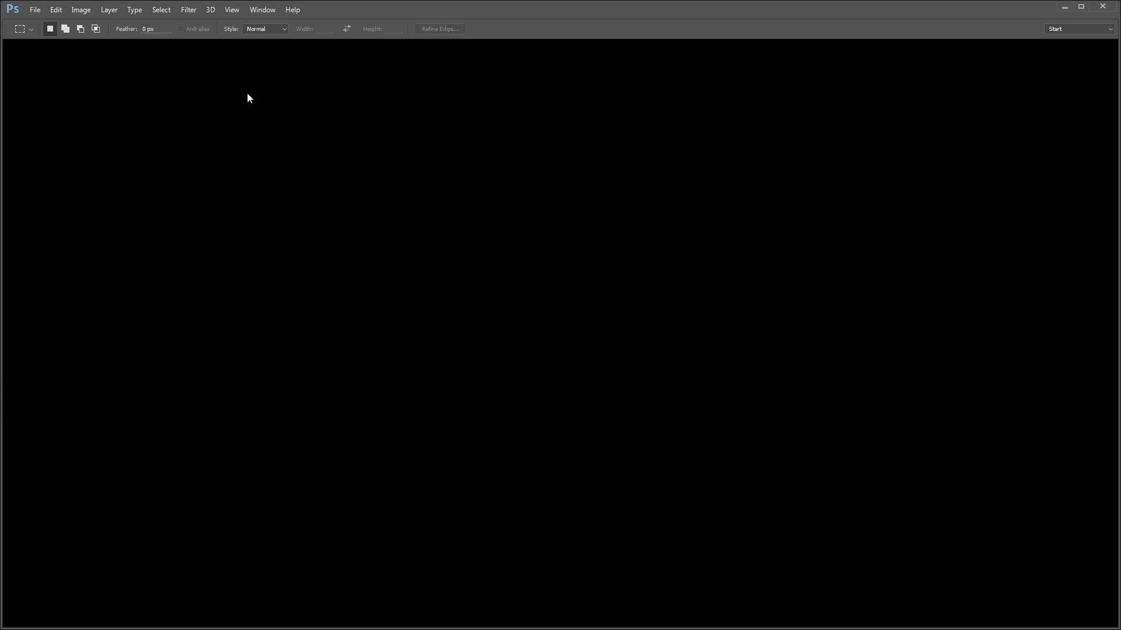
left_click(246, 276)
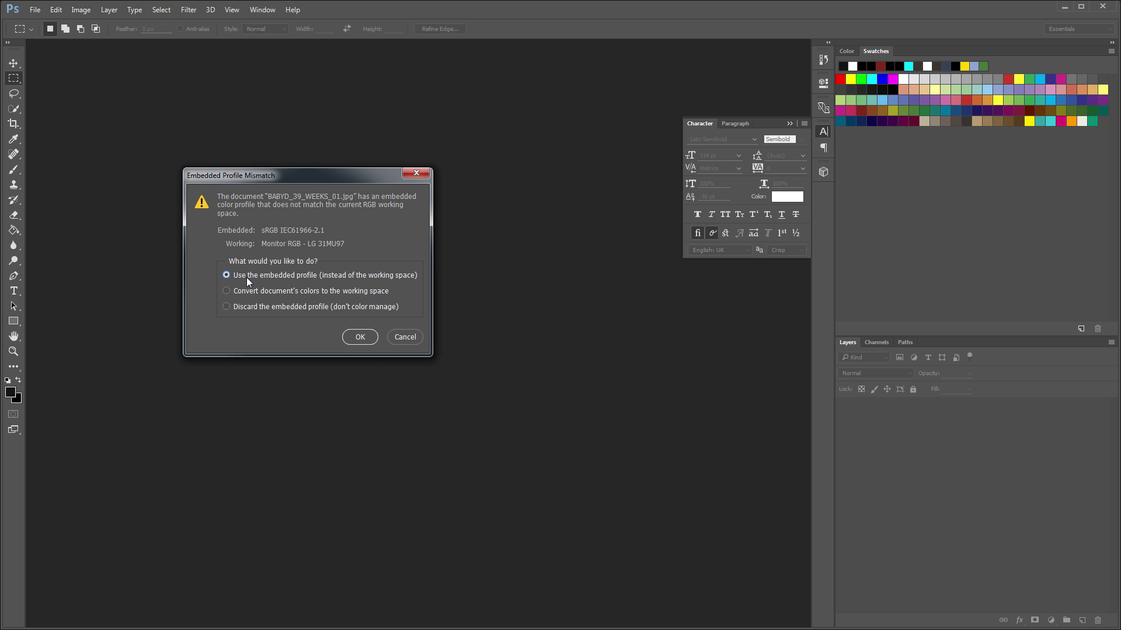
left_click(363, 338)
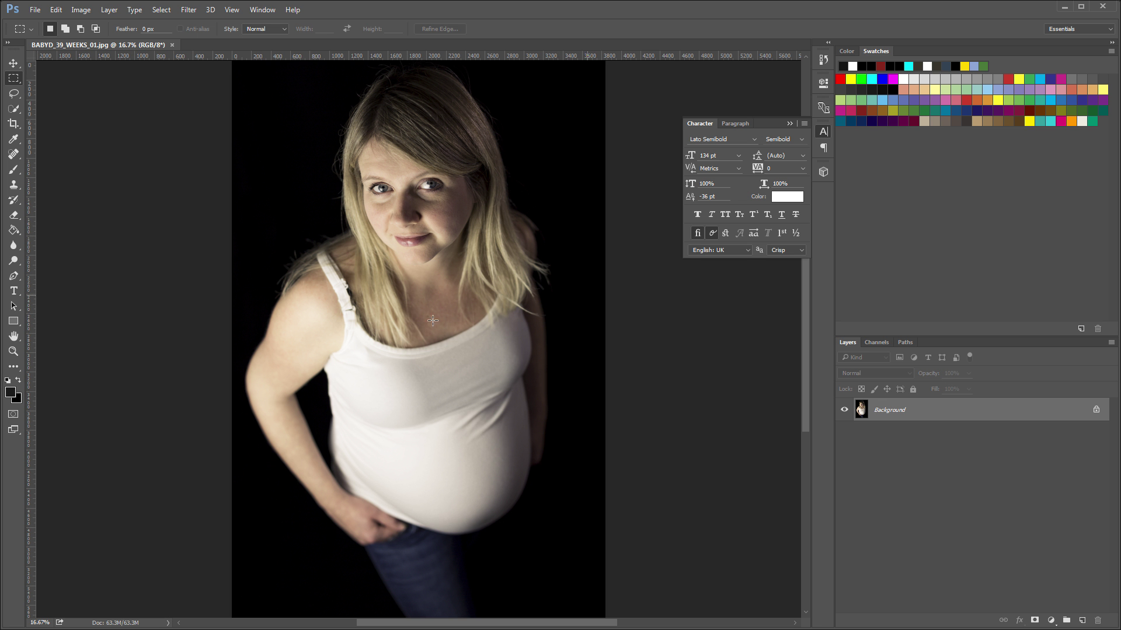
scroll(432, 321, "up", 4)
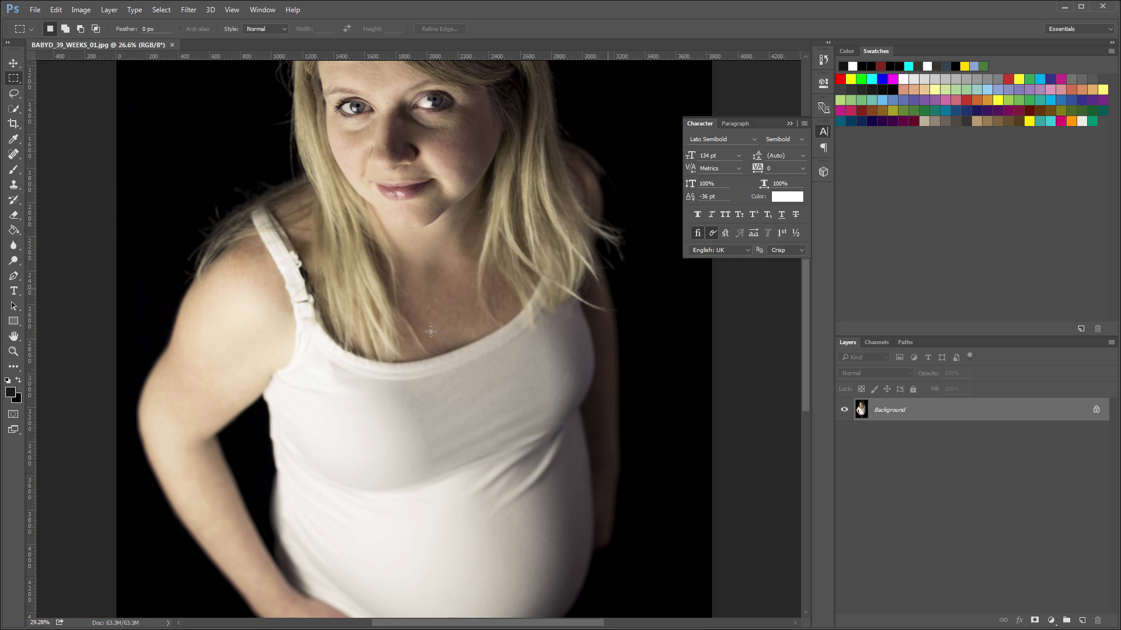
scroll(430, 331, "up", 2)
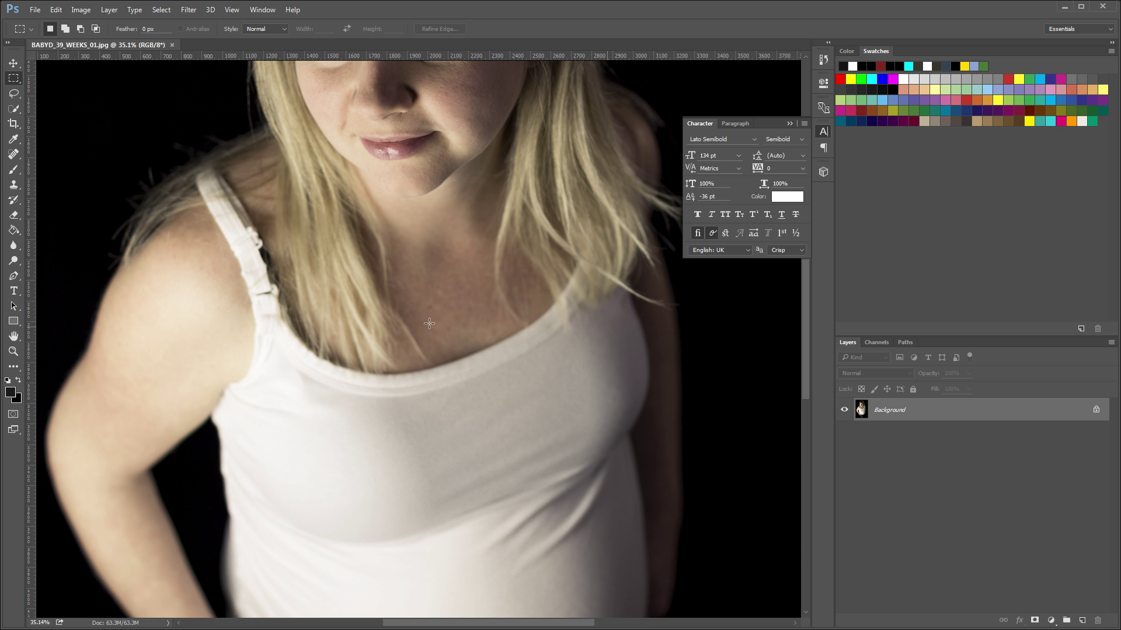
scroll(429, 323, "down", 1)
scroll(429, 321, "up", 1)
scroll(429, 322, "down", 2)
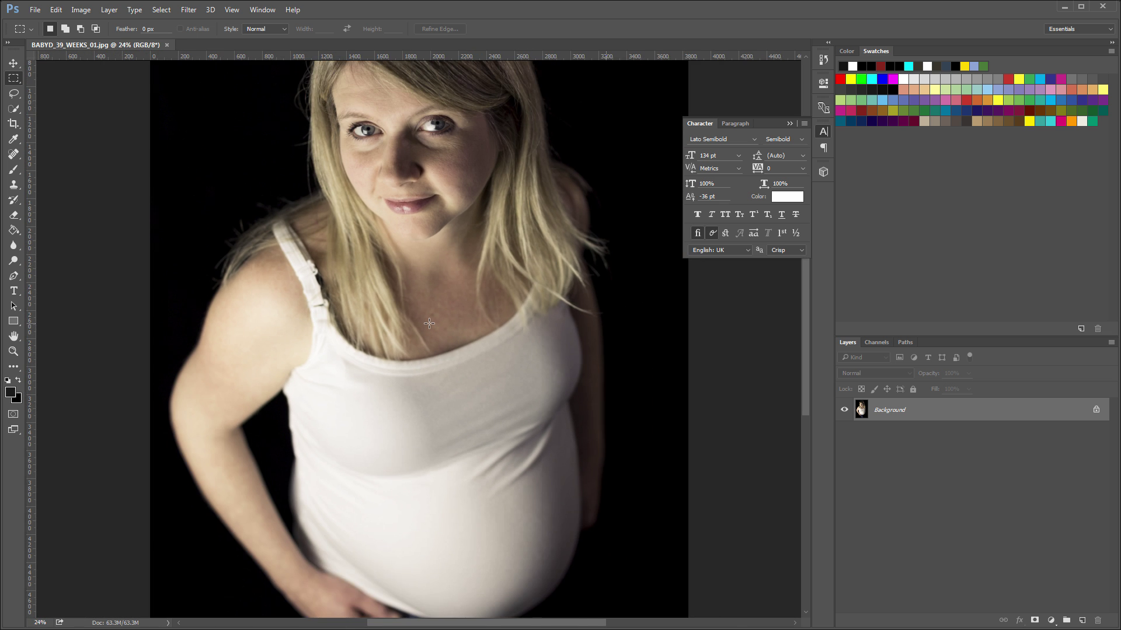
scroll(429, 324, "up", 1)
scroll(429, 329, "down", 2)
scroll(428, 329, "up", 1)
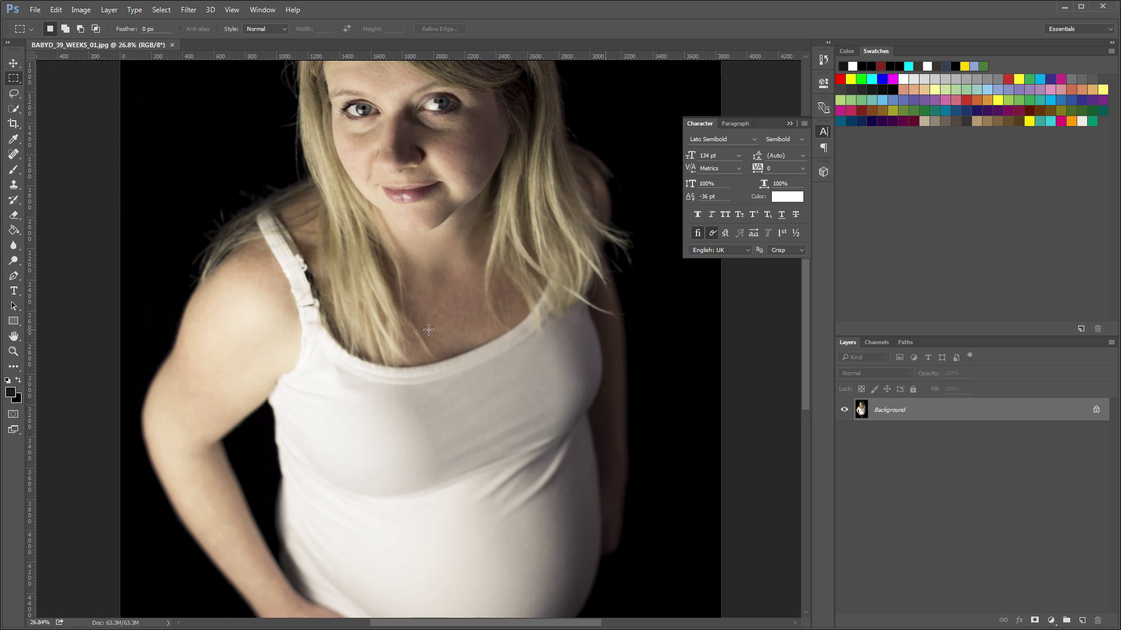
scroll(429, 329, "up", 1)
scroll(428, 327, "down", 1)
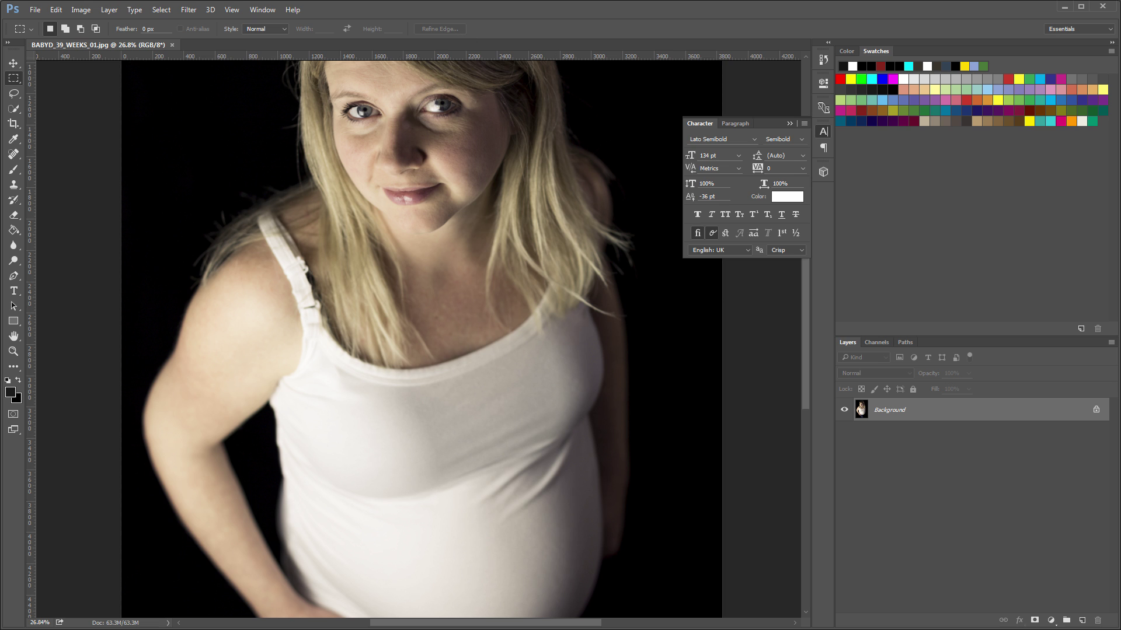
left_click(39, 11)
mouse_move(81, 179)
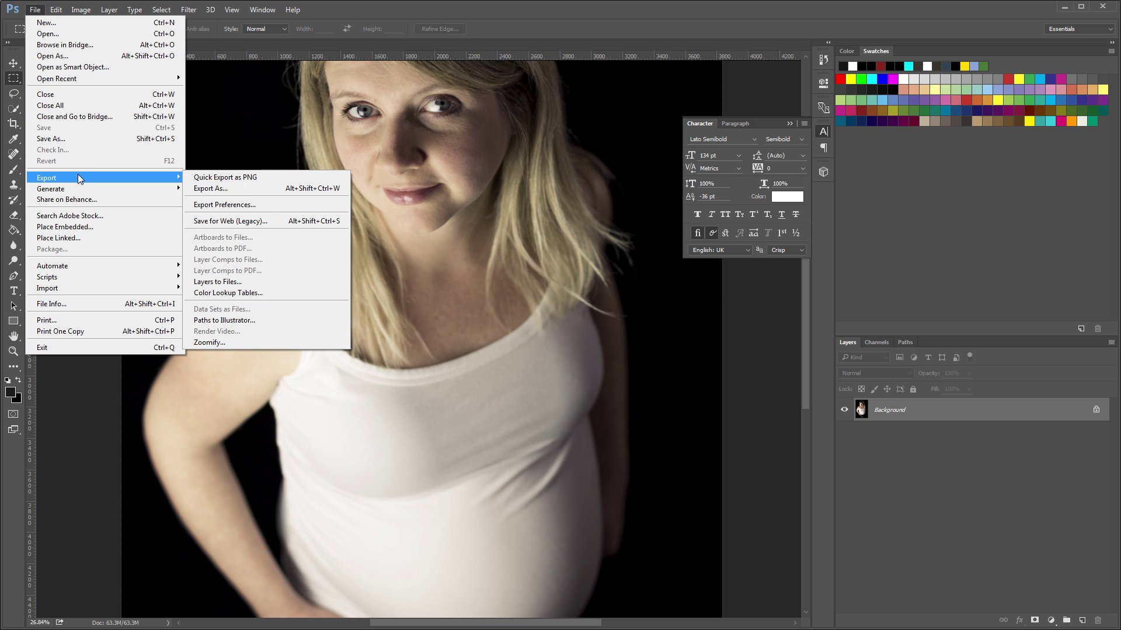
left_click(211, 189)
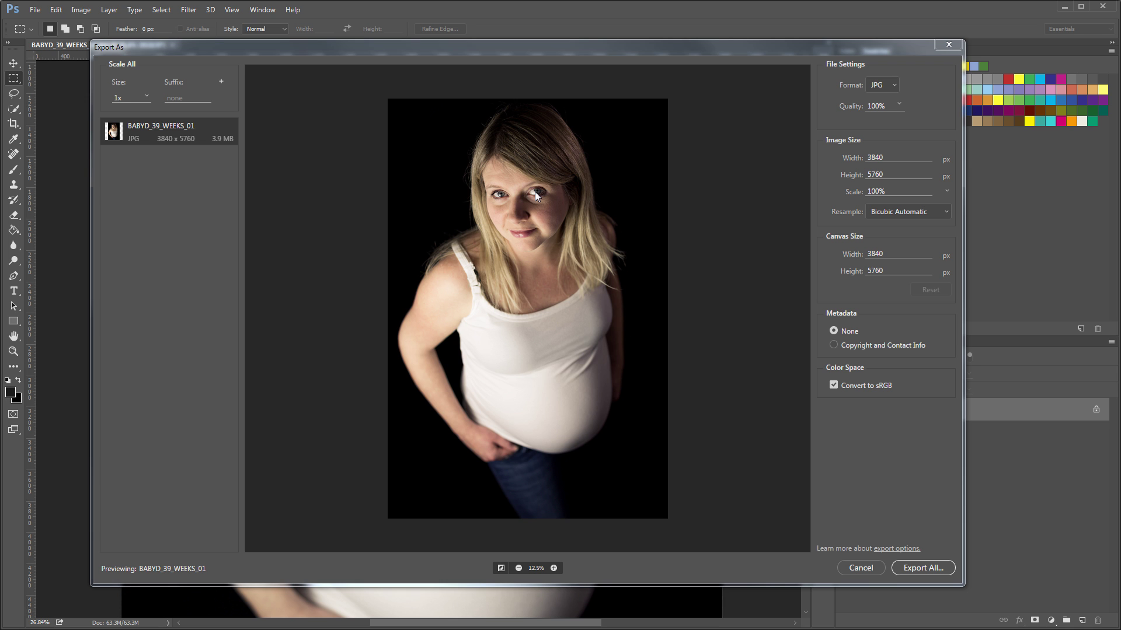
left_click(860, 569)
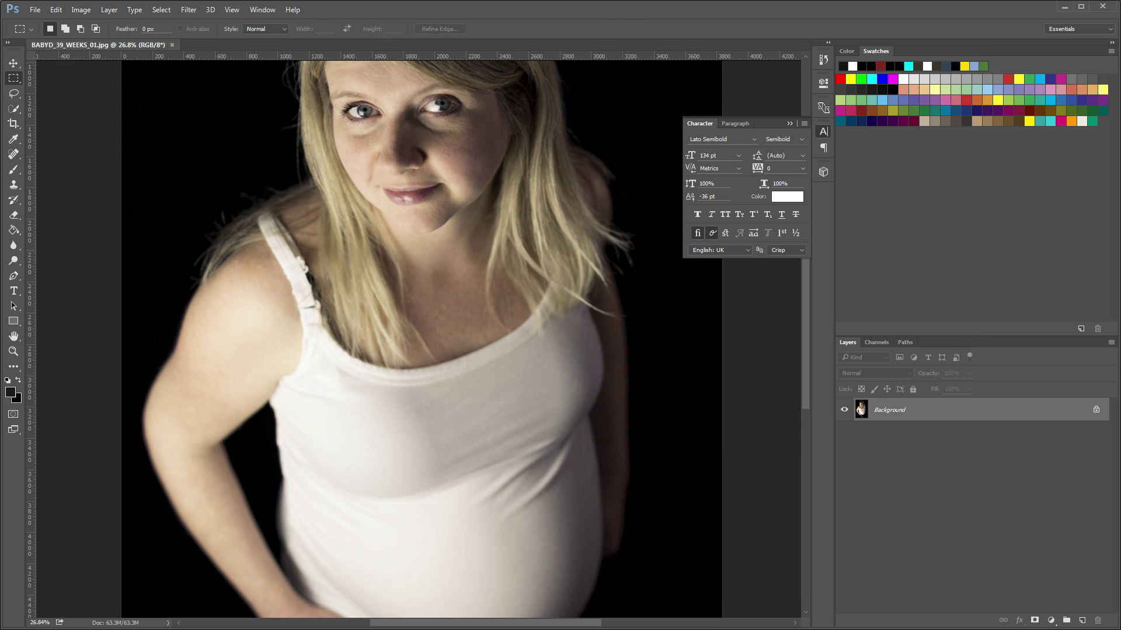
Step: Close the portrait and open PIXIESET/O66B1048.jpg, using its embedded colour profile
left_click(172, 45)
left_click(36, 9)
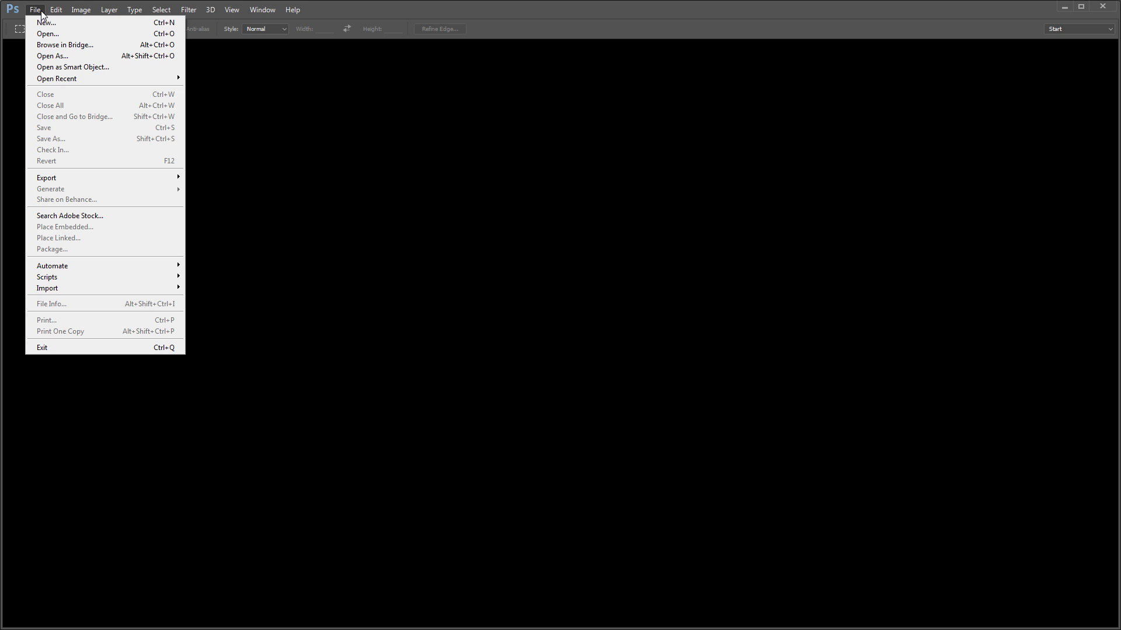
left_click(47, 34)
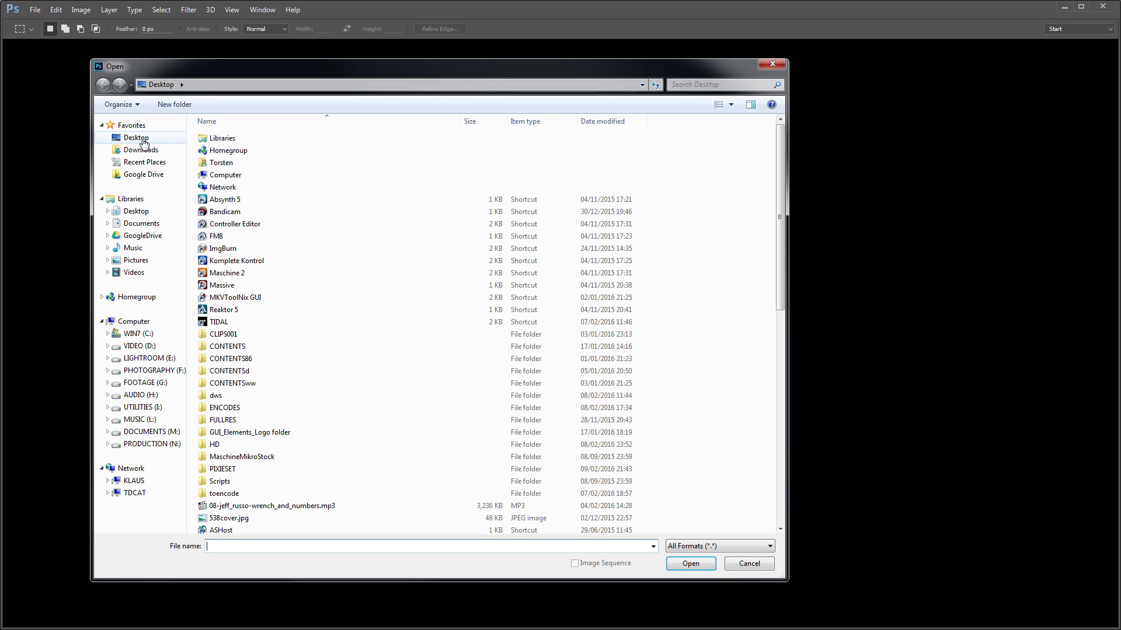
double_click(220, 469)
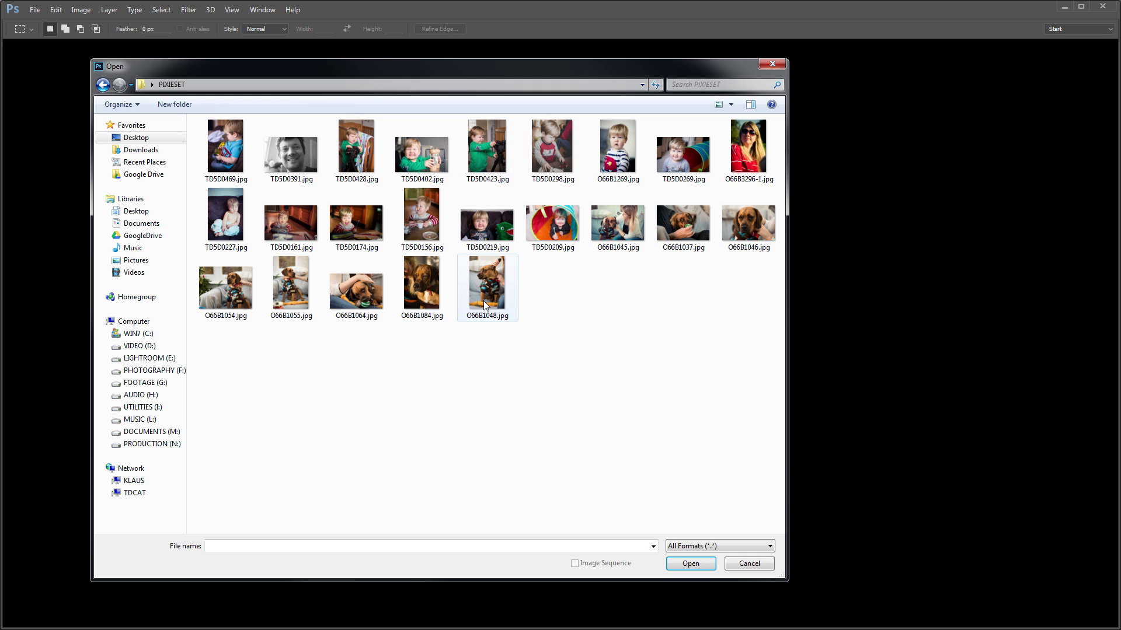
left_click(473, 276)
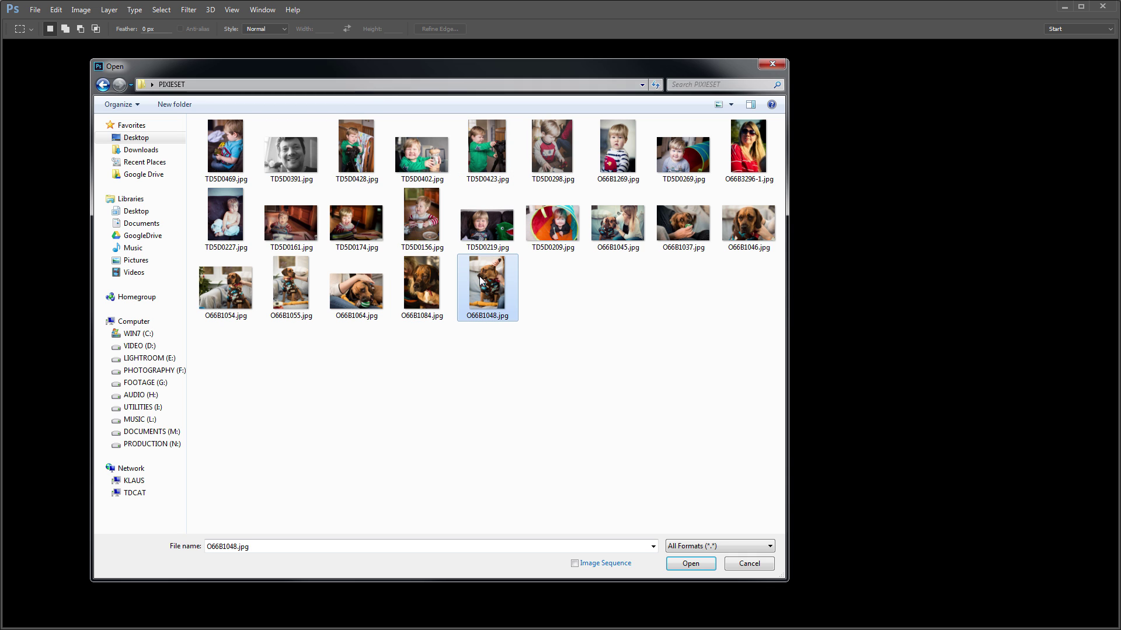
left_click(691, 563)
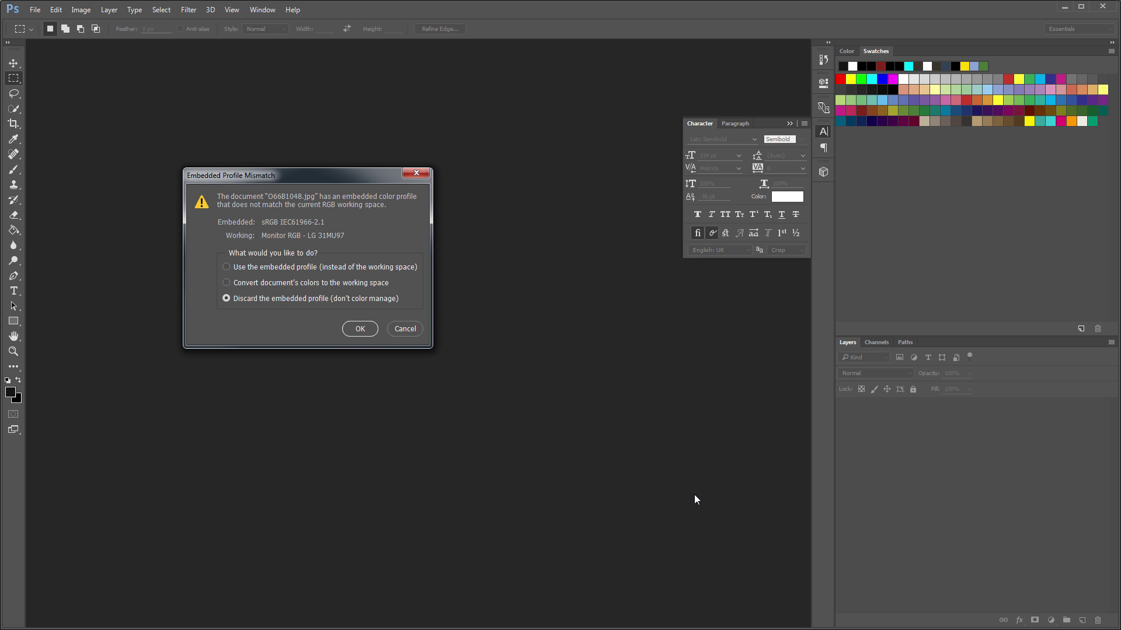
left_click(239, 267)
left_click(358, 329)
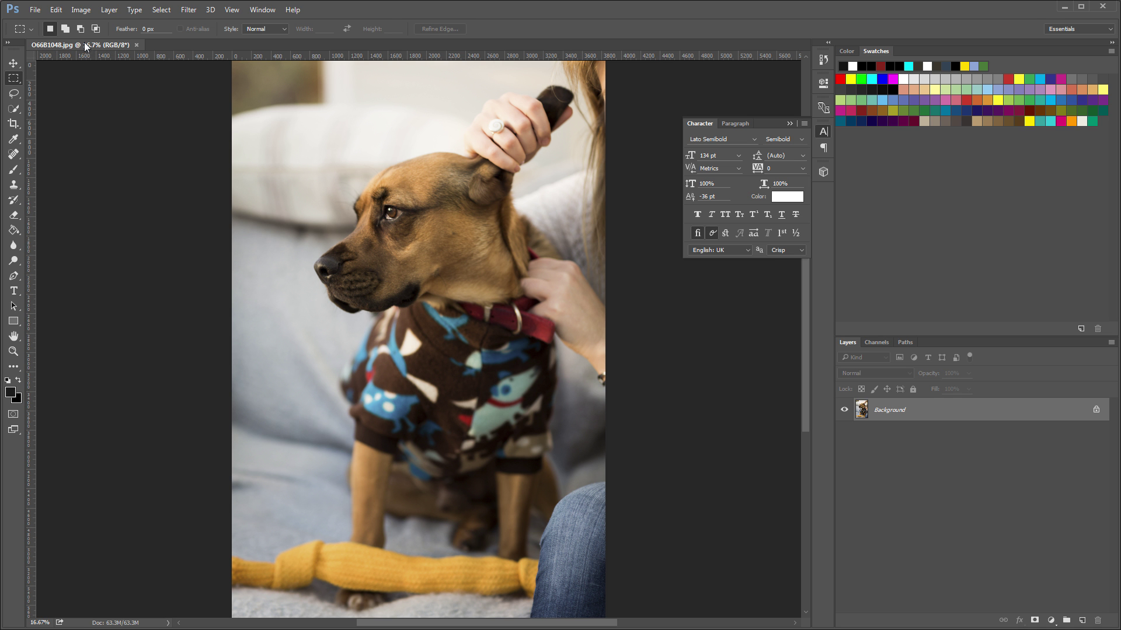
left_click(34, 10)
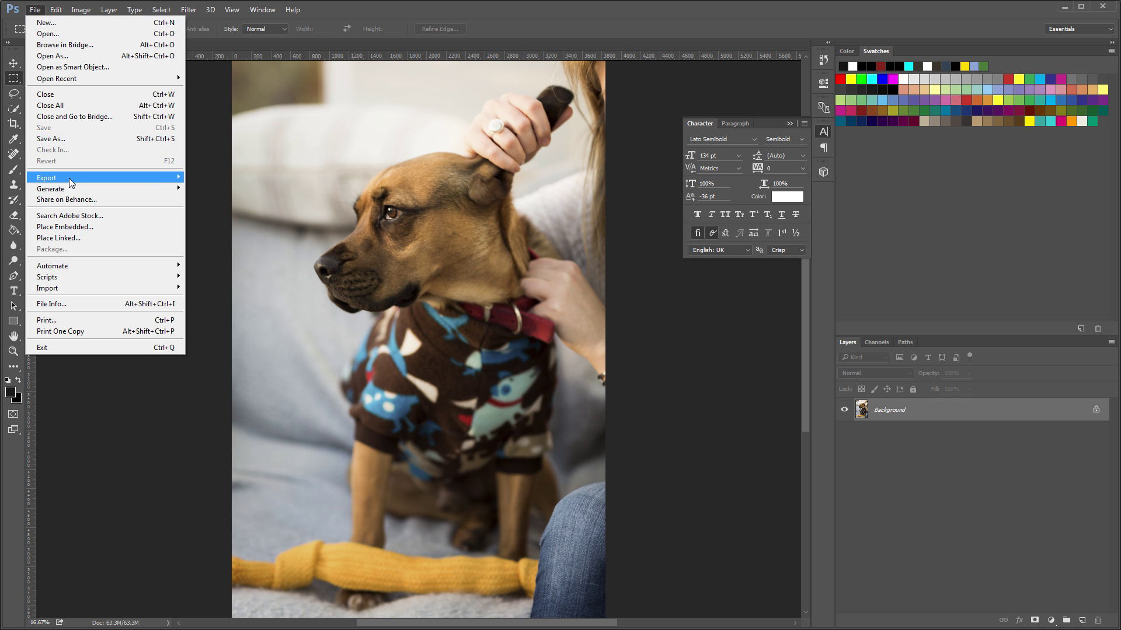
mouse_move(76, 178)
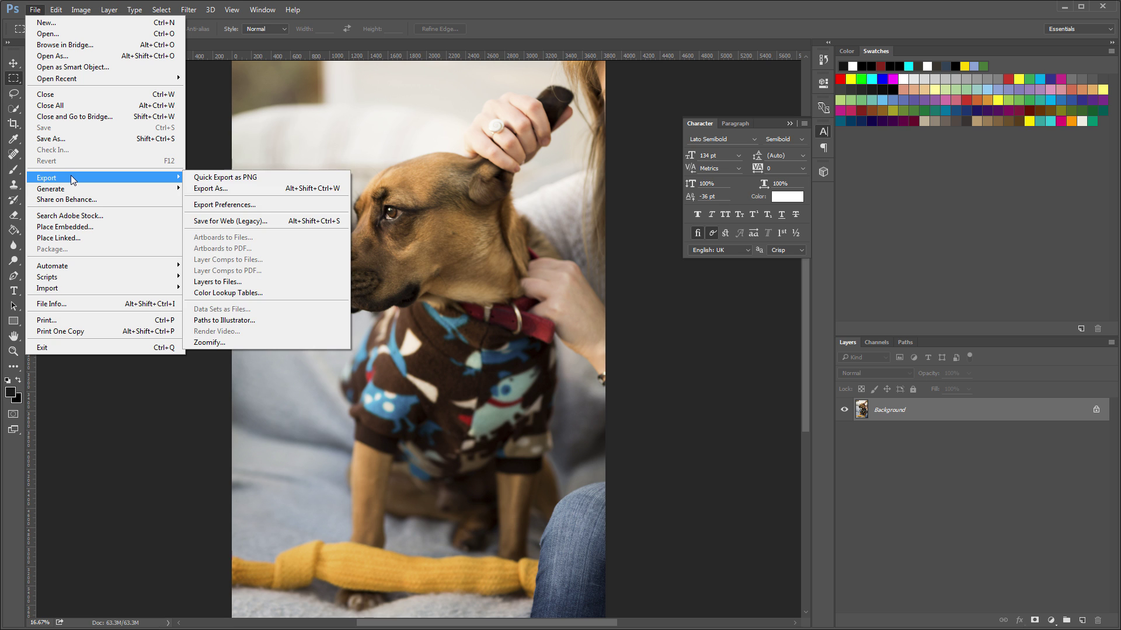
left_click(225, 188)
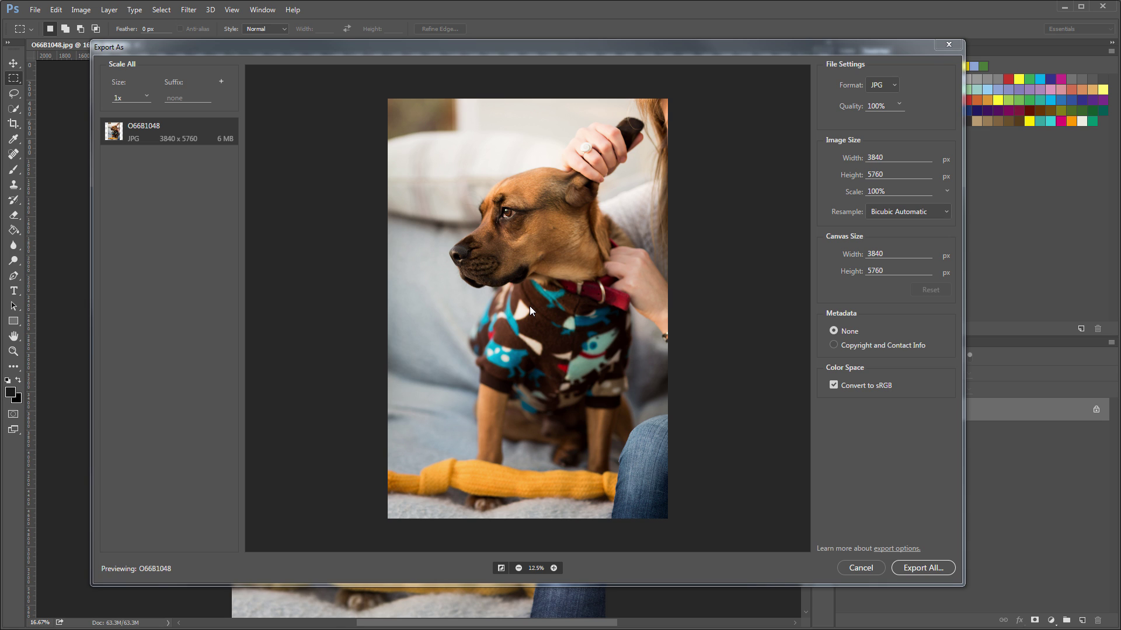
left_click(861, 568)
left_click(36, 11)
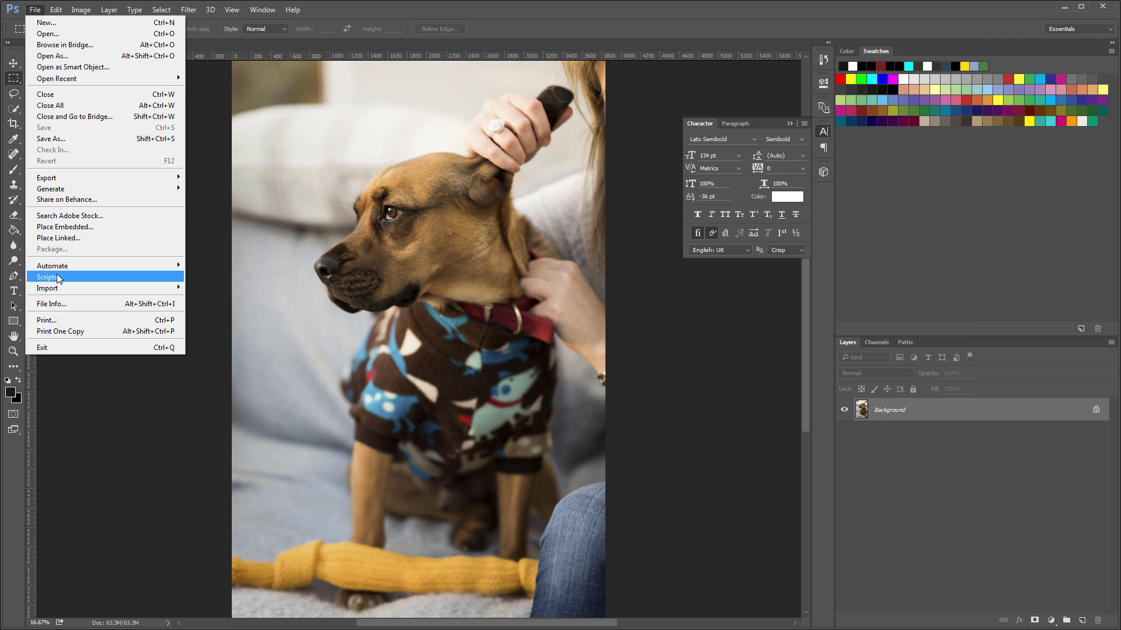
mouse_move(56, 10)
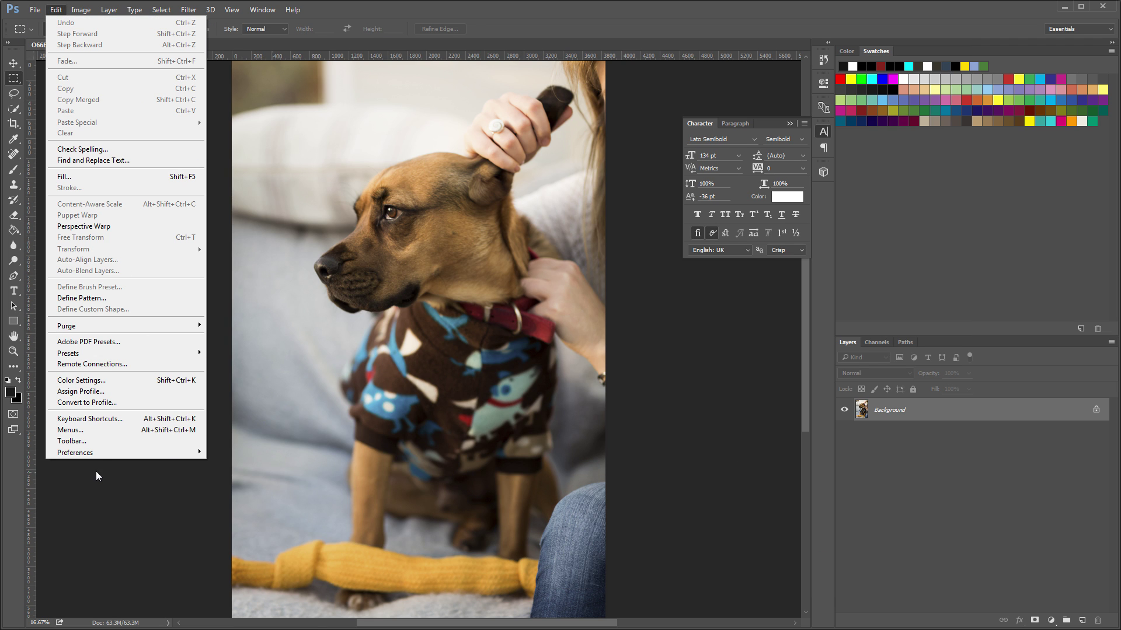
mouse_move(99, 454)
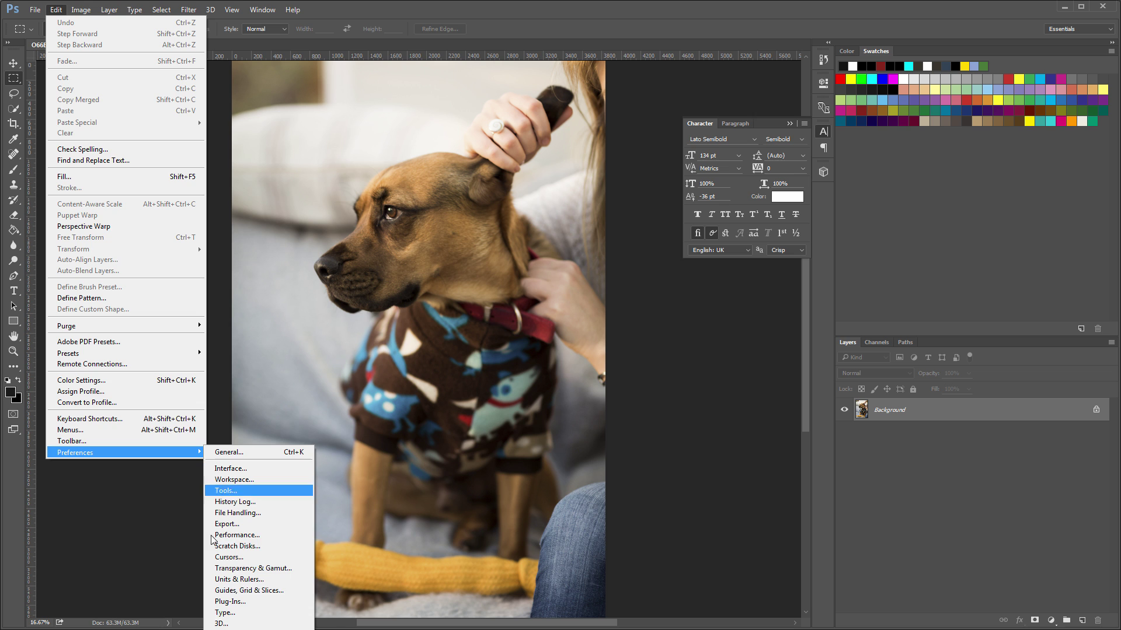
key("Escape")
key("i")
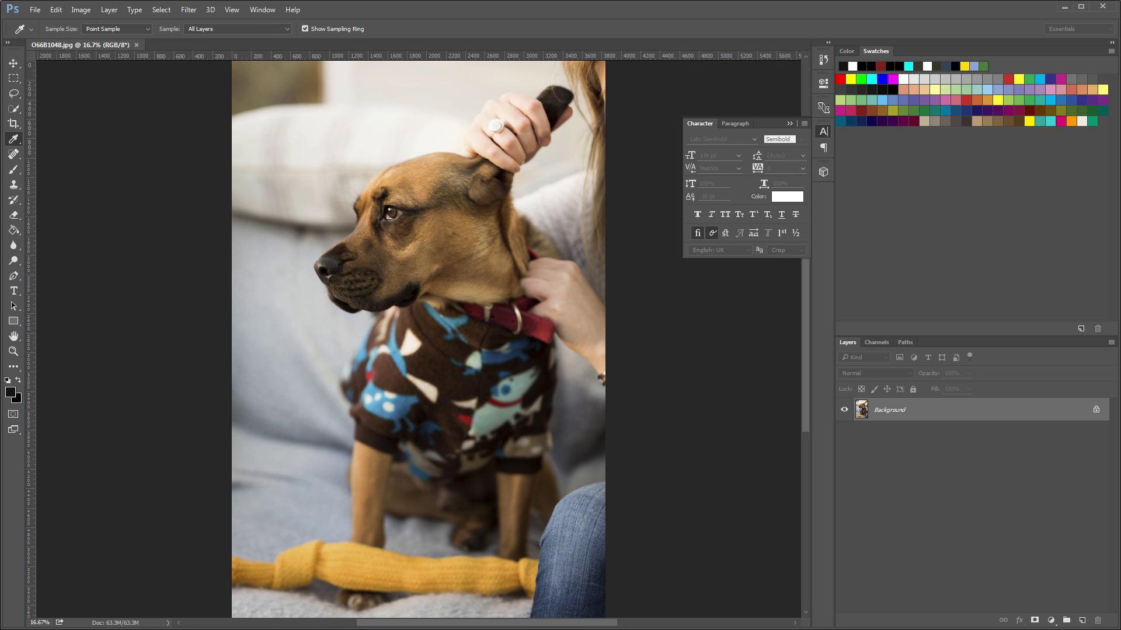
key("ctrl+k")
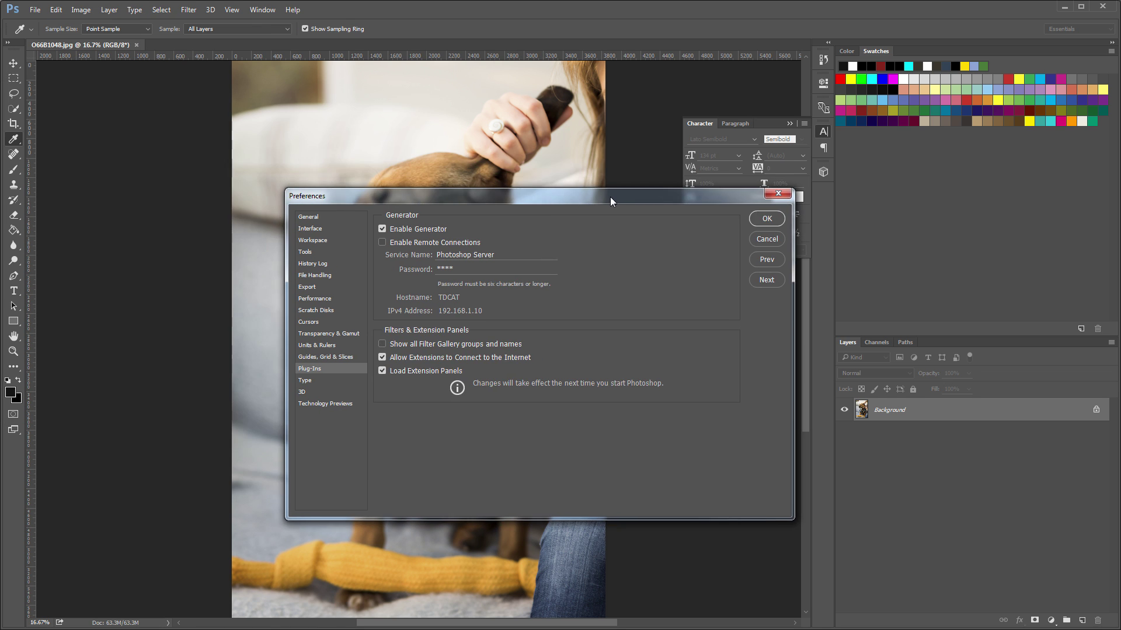
left_click_drag(611, 197, 493, 105)
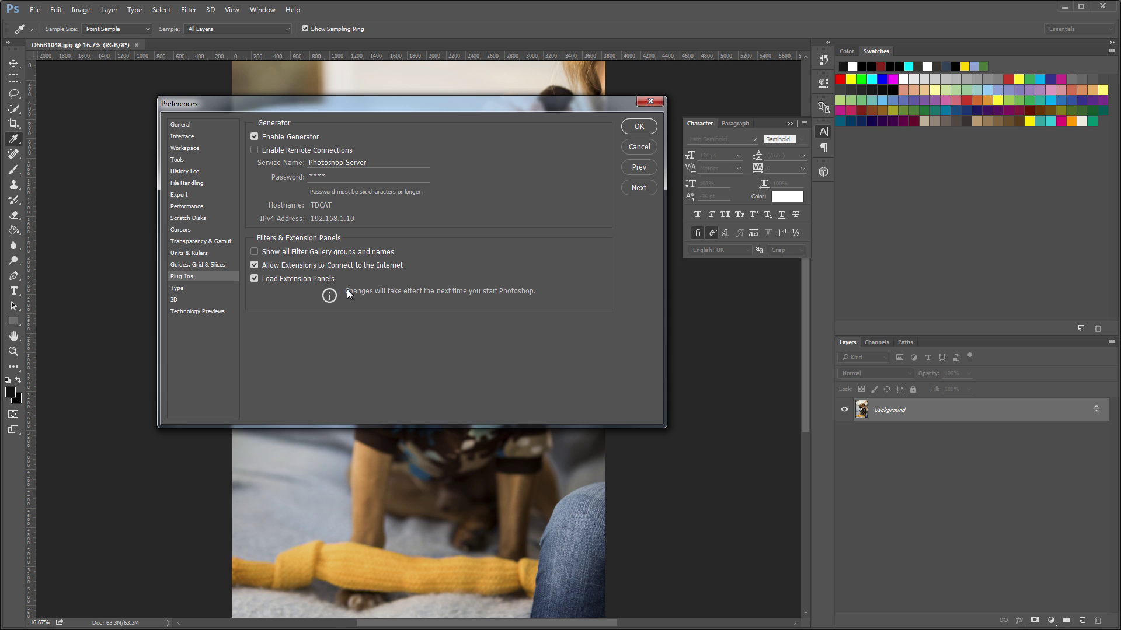
left_click(639, 126)
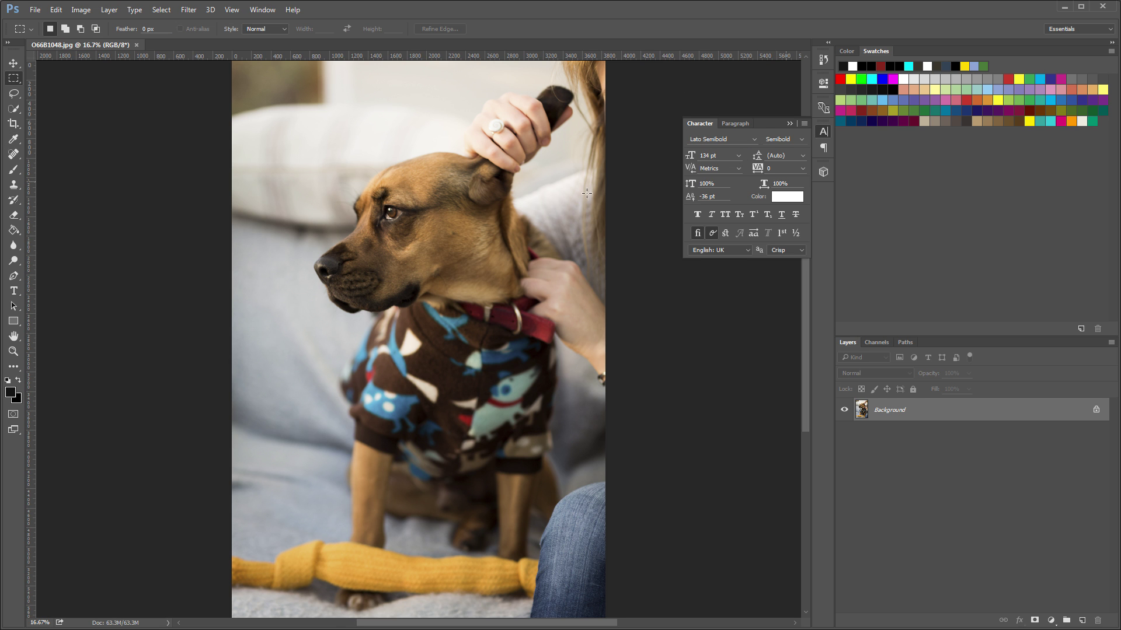
Step: Close the O66B1048.jpg dog photo, leaving no documents open
left_click(136, 45)
left_click(34, 10)
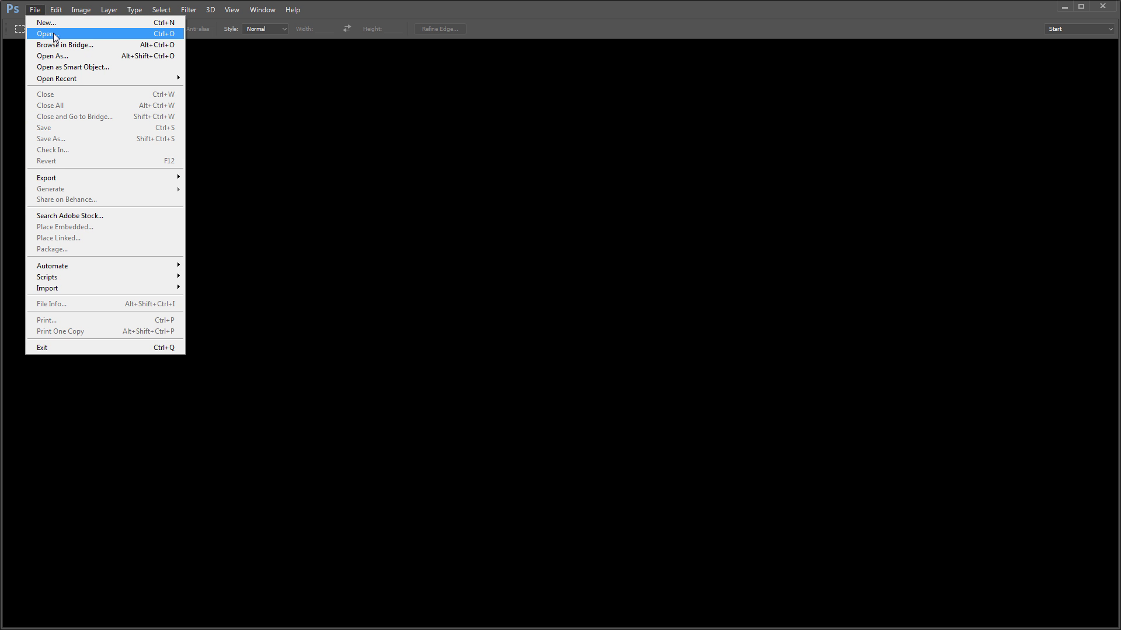
left_click(571, 235)
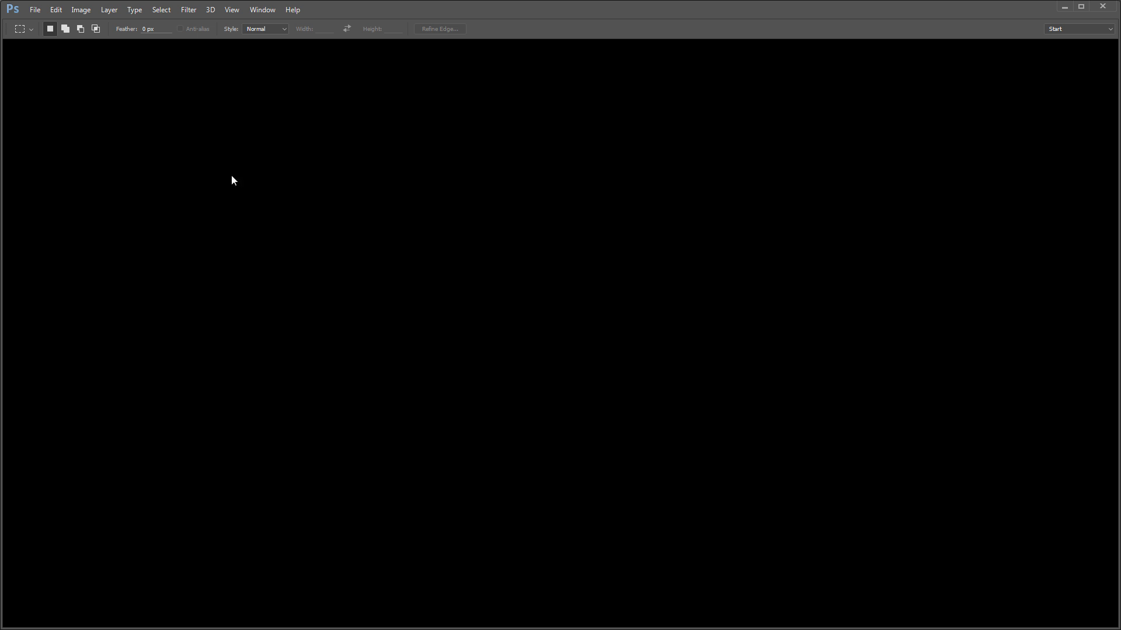
left_click(36, 10)
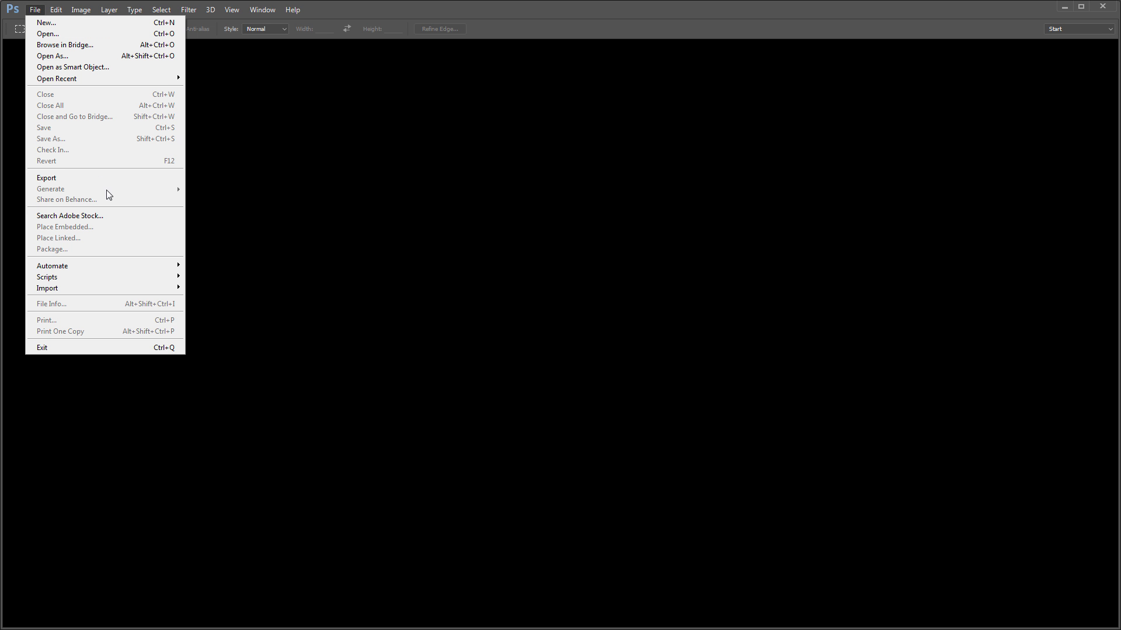
Step: Bring up Export As, showing a 1920 × 1080 JPG at 100% quality
mouse_move(114, 178)
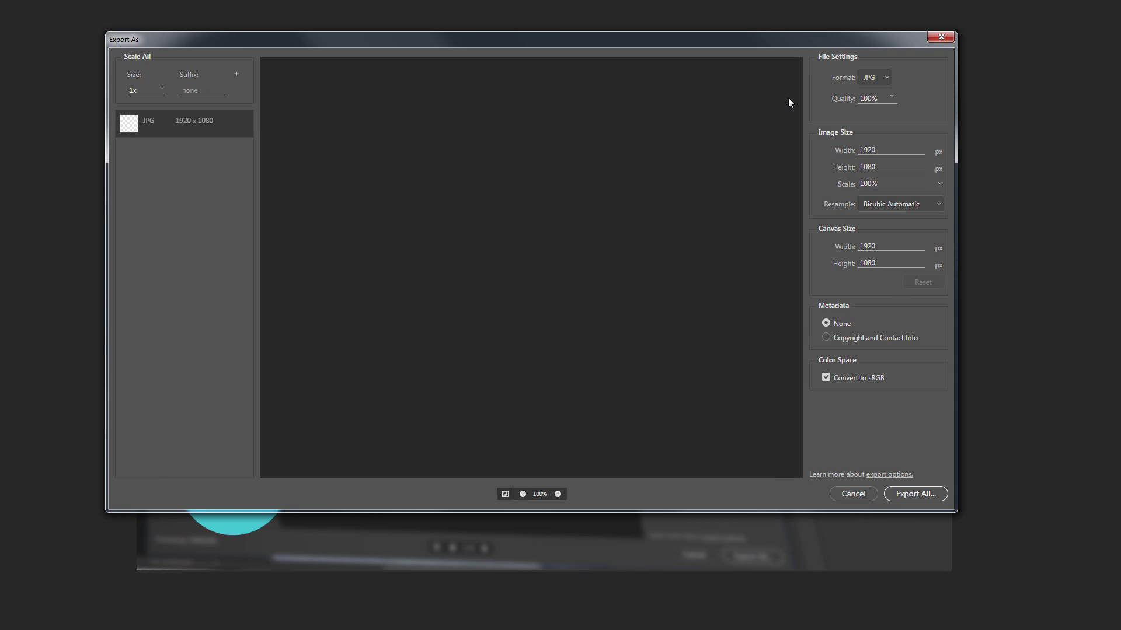
Step: Switch the Export As format to PNG, back to JPG, and move the dialog left
left_click(885, 78)
left_click(872, 86)
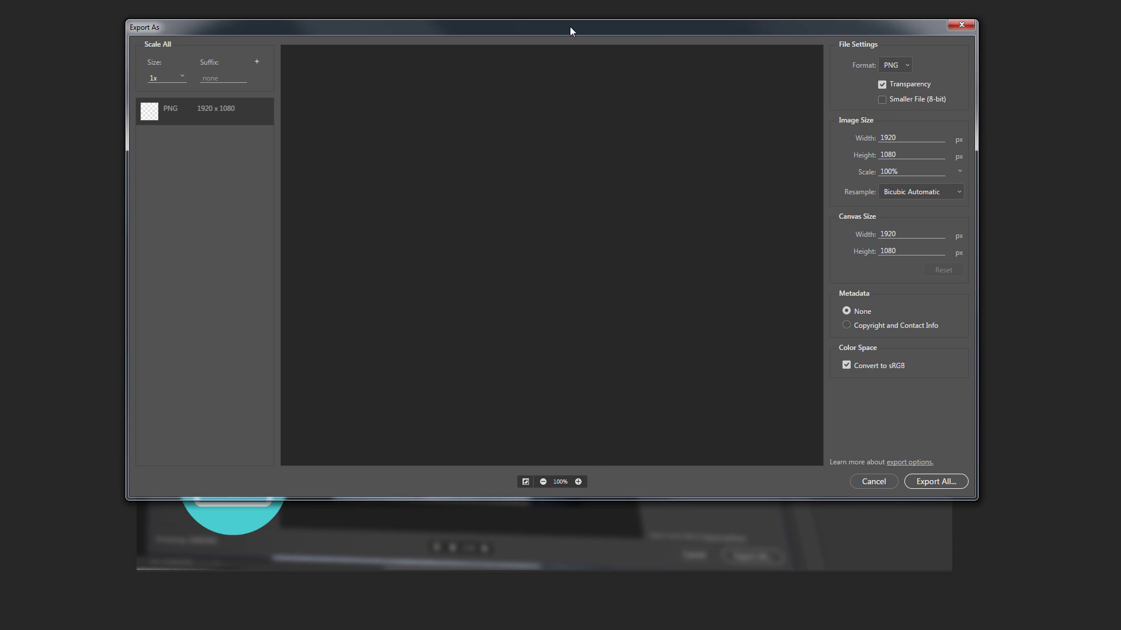
left_click(894, 65)
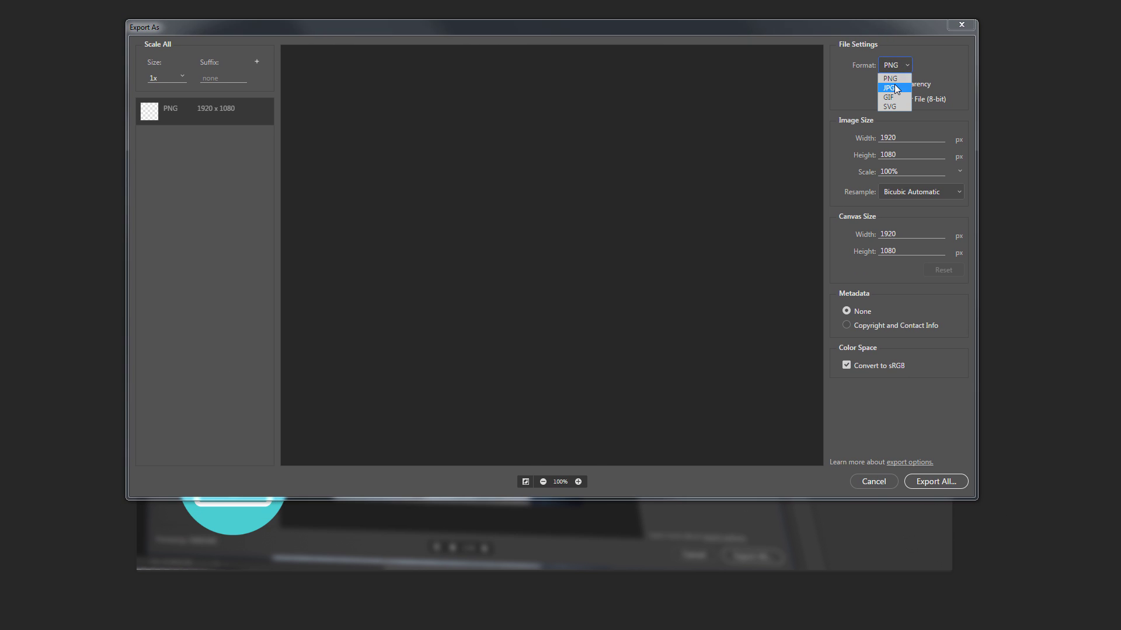
left_click(894, 81)
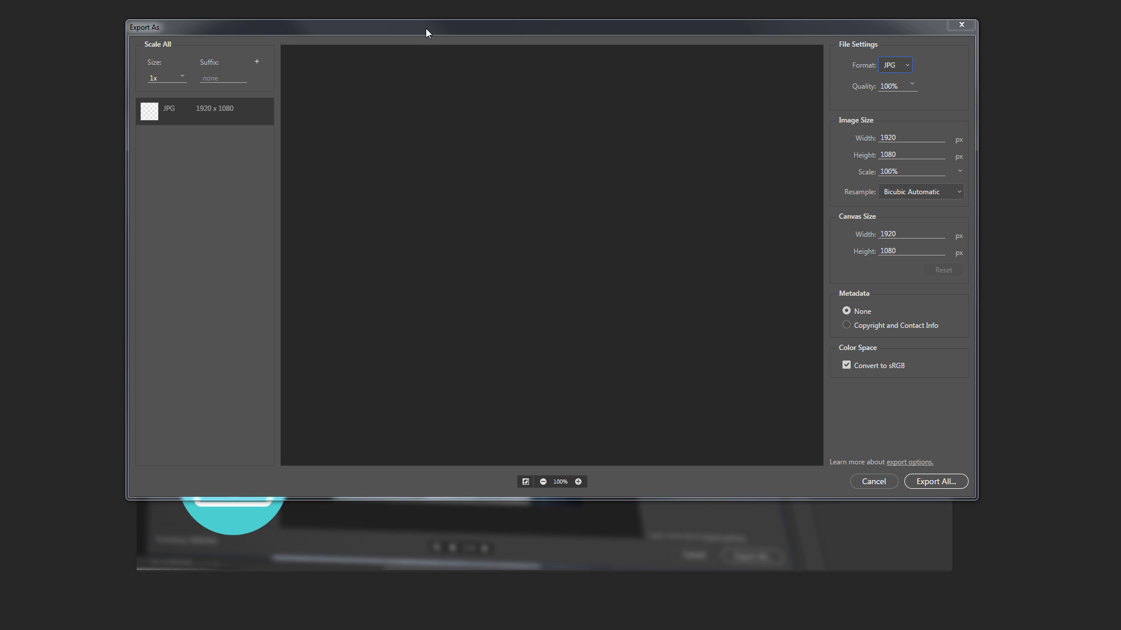
left_click_drag(425, 28, 373, 58)
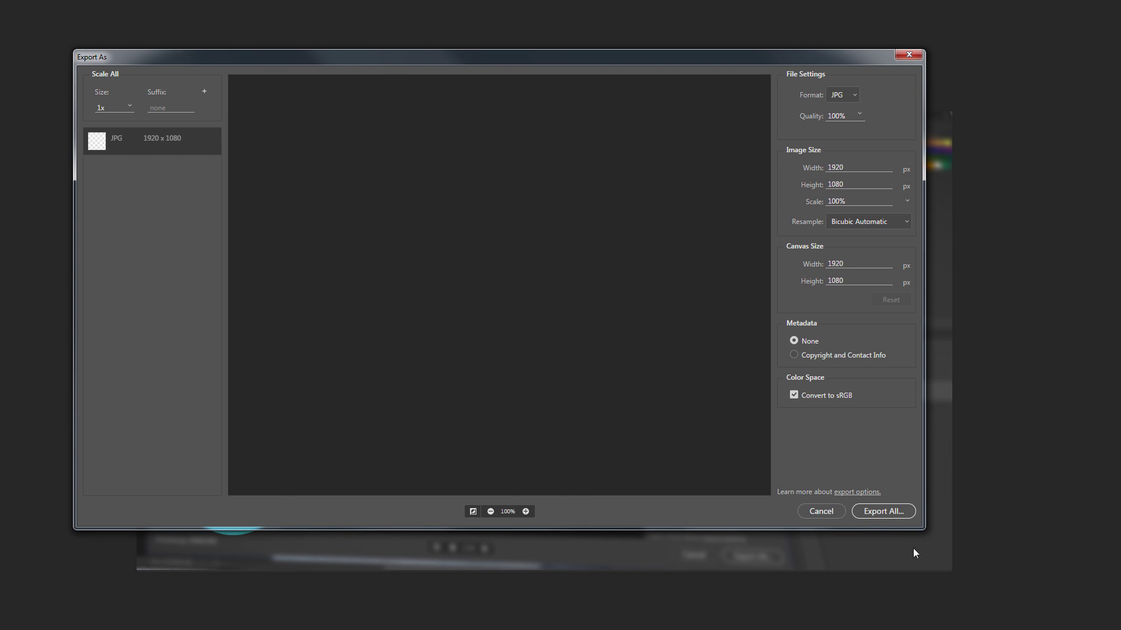